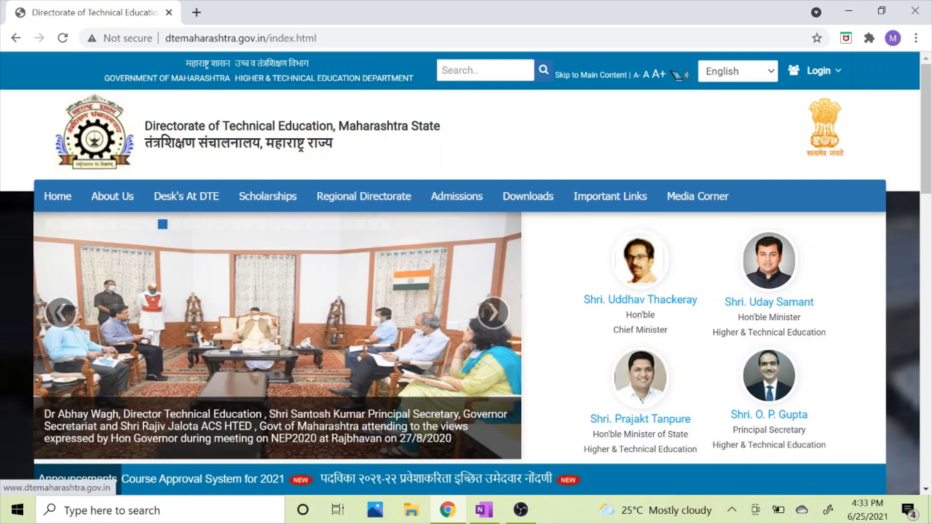
Step: Use Admissions > CET Cell on the DTE Maharashtra site to reach the State CET Cell portal
double_click(330, 38)
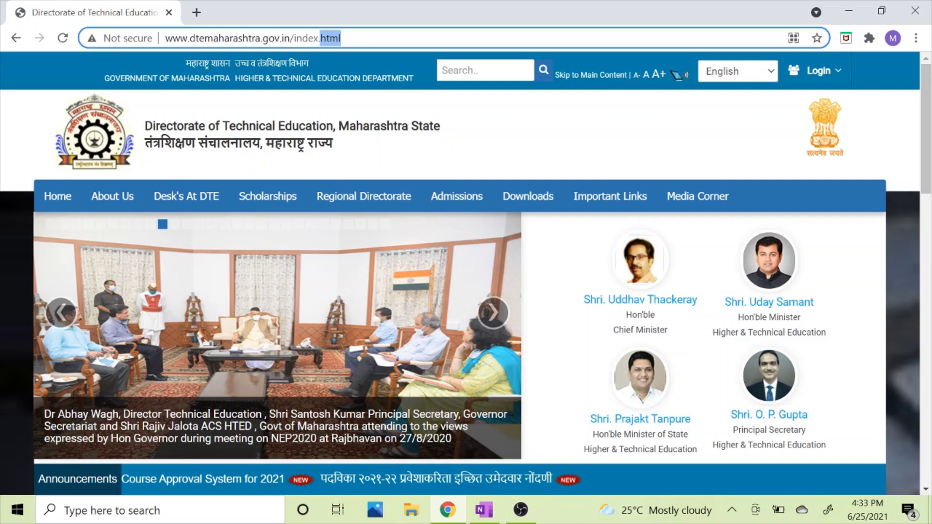
mouse_move(445, 192)
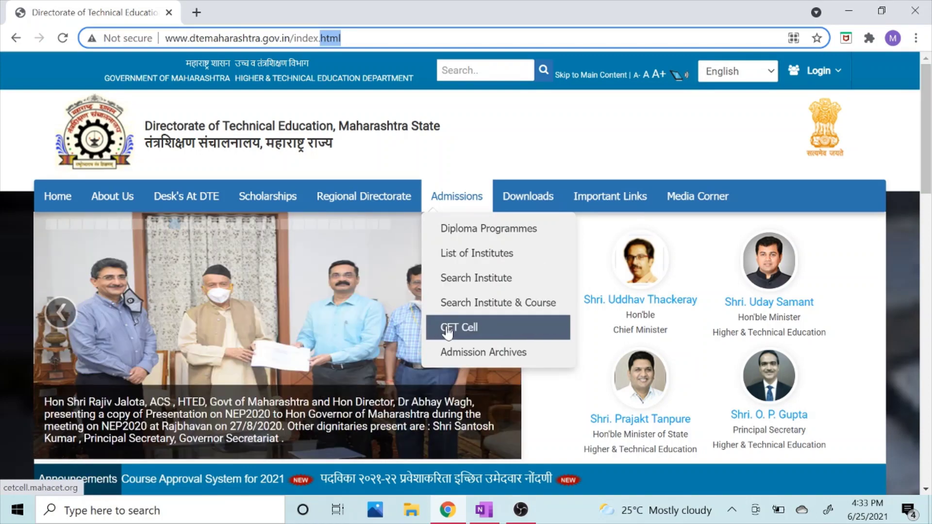
click(447, 331)
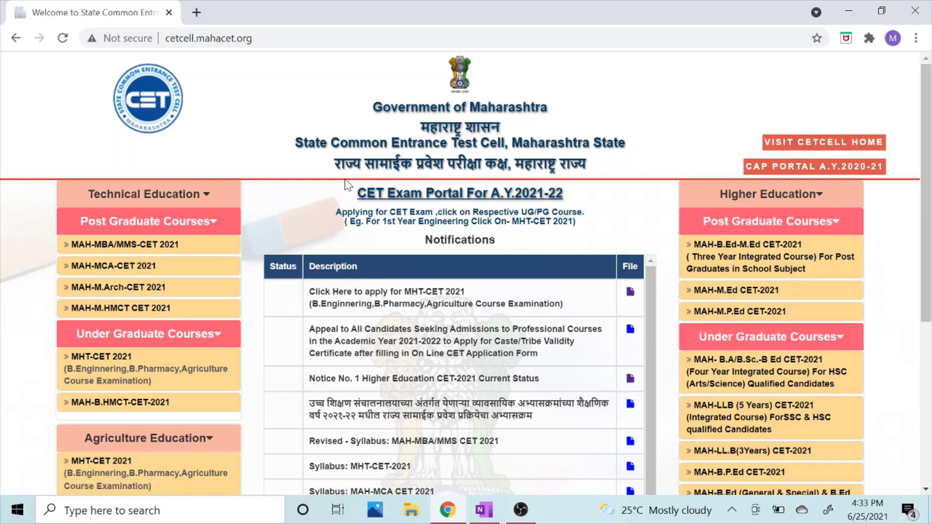
Step: Open MAH-MBA/MMS-CET 2021 from the Post Graduate Courses list in the left panel
click(92, 246)
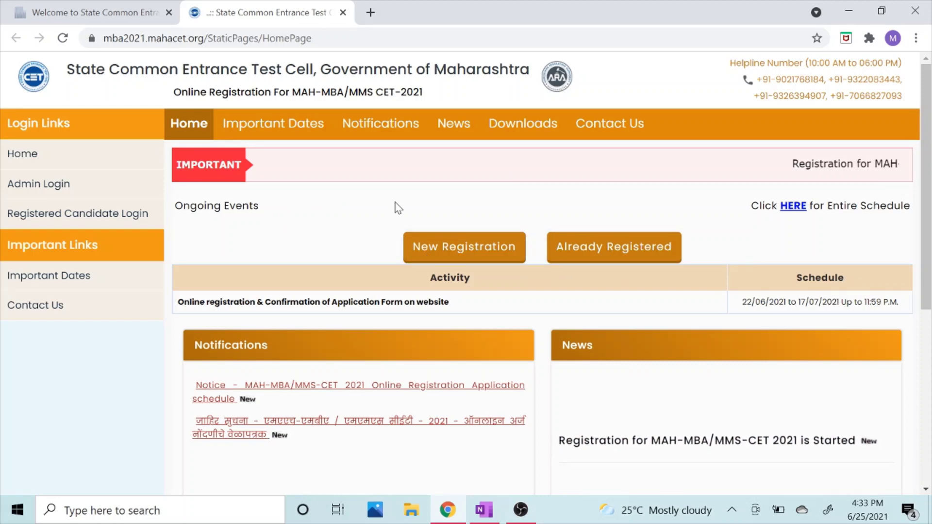
Step: Look over the Downloads links, then start a New Registration to reach the Pre-Requisite instructions
scroll(397, 208, down, 4)
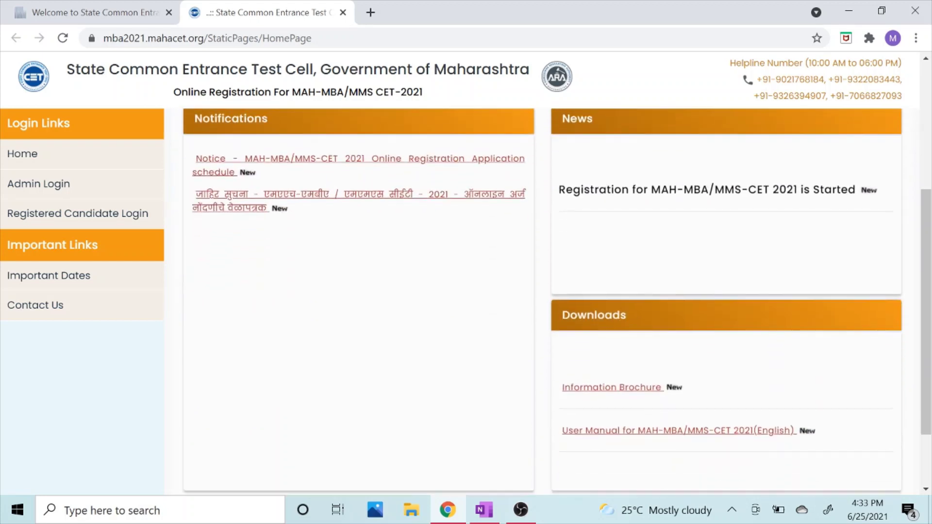
scroll(597, 260, down, 2)
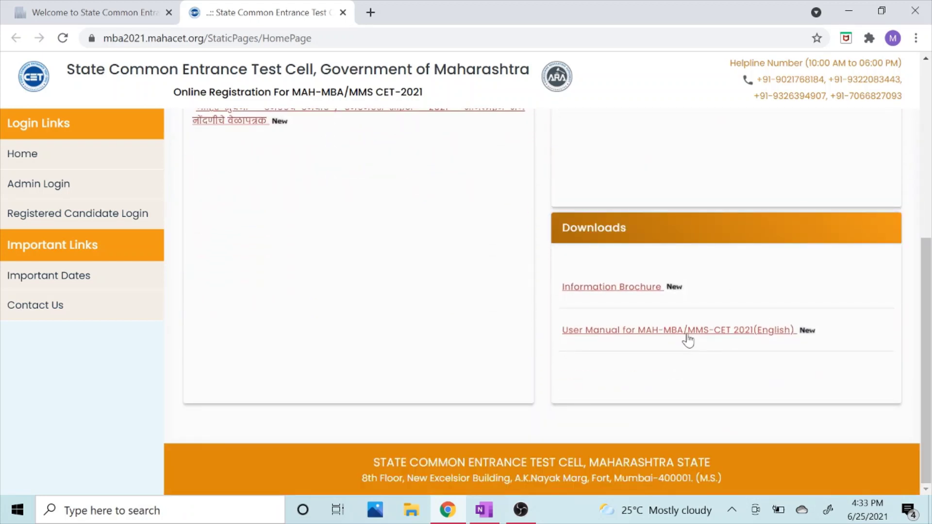
scroll(688, 339, up, 4)
scroll(636, 271, up, 2)
scroll(636, 272, down, 5)
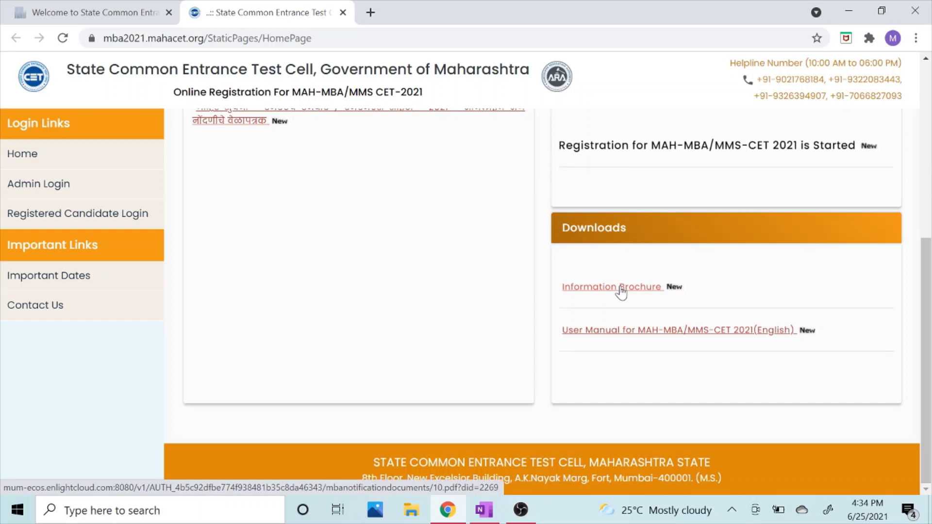
key(Home)
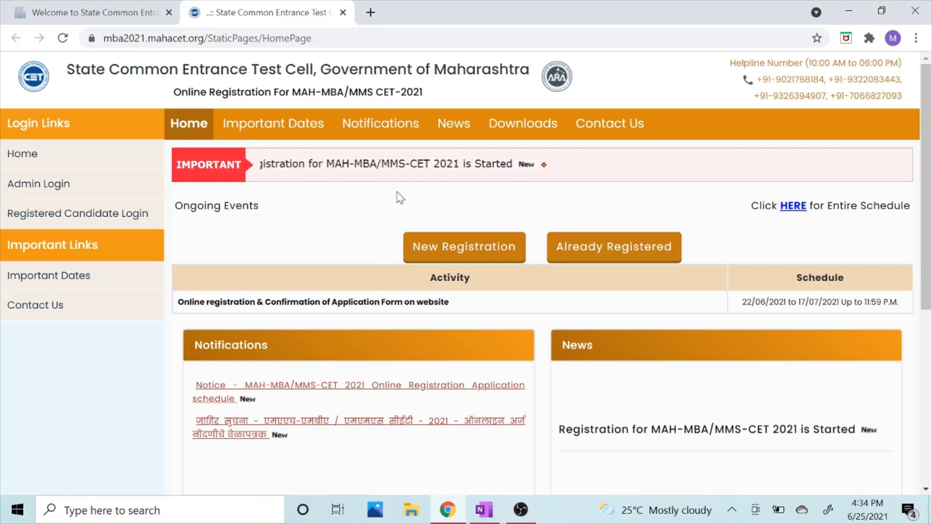
click(442, 248)
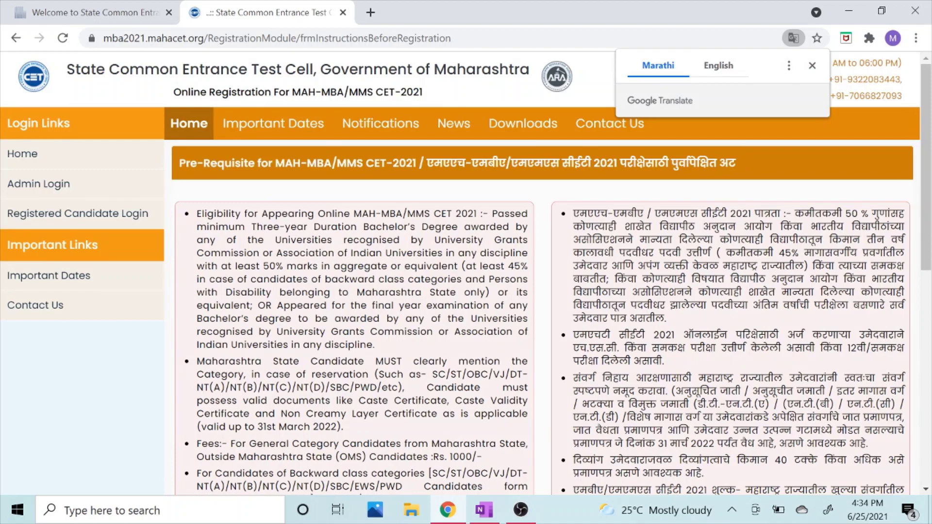
scroll(547, 320, down, 3)
scroll(548, 321, up, 2)
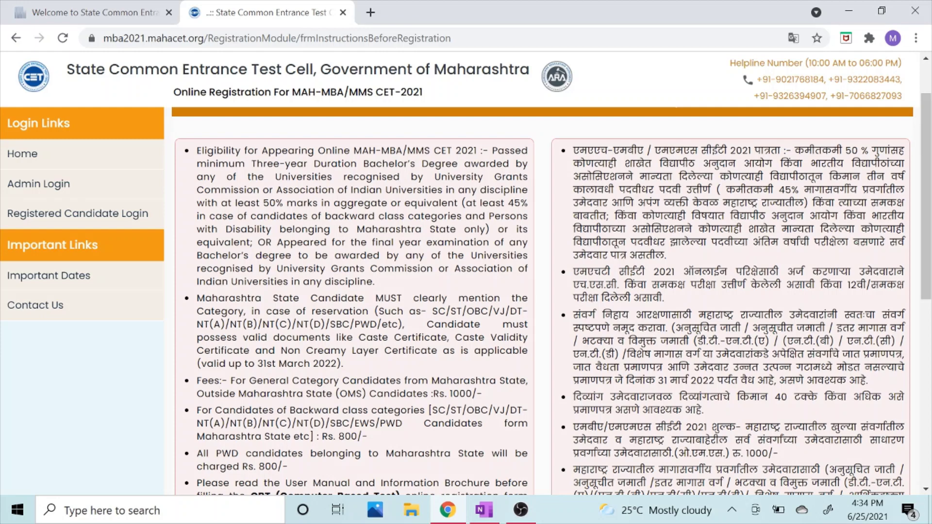
drag(237, 203, 458, 203)
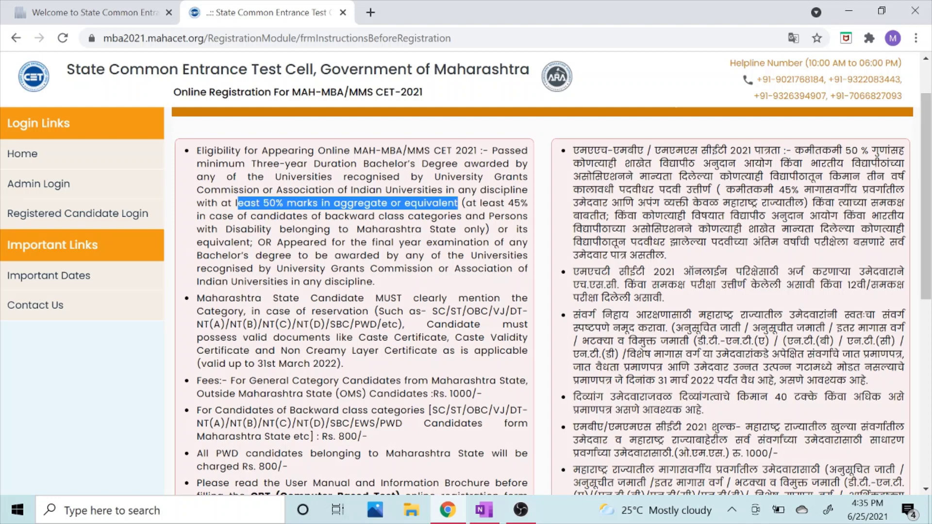
mouse_move(196, 298)
mouse_down()
mouse_move(349, 373)
mouse_move(364, 338)
mouse_move(206, 299)
mouse_up()
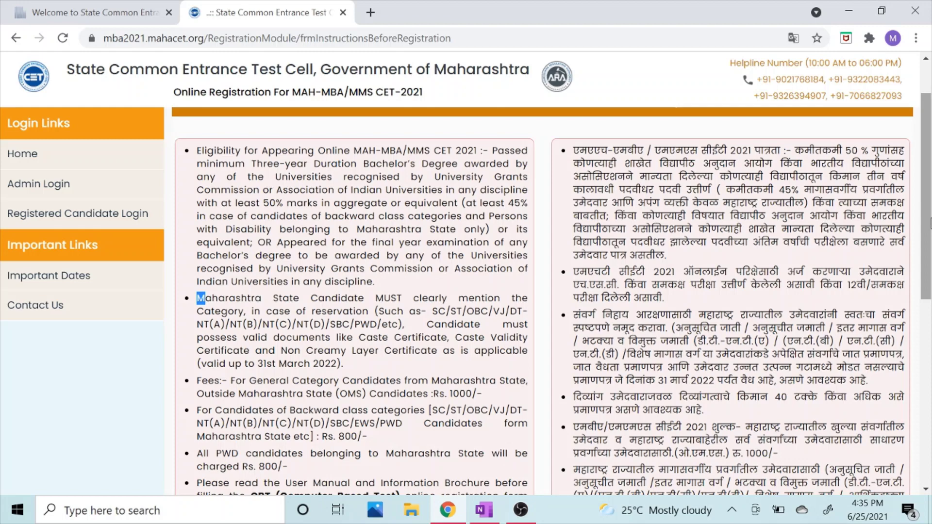
scroll(926, 221, down, 3)
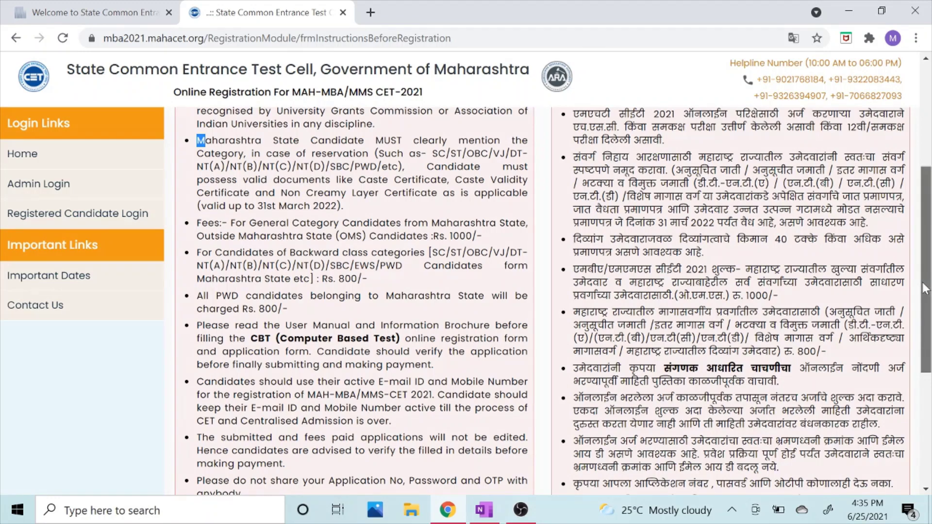
scroll(925, 288, down, 3)
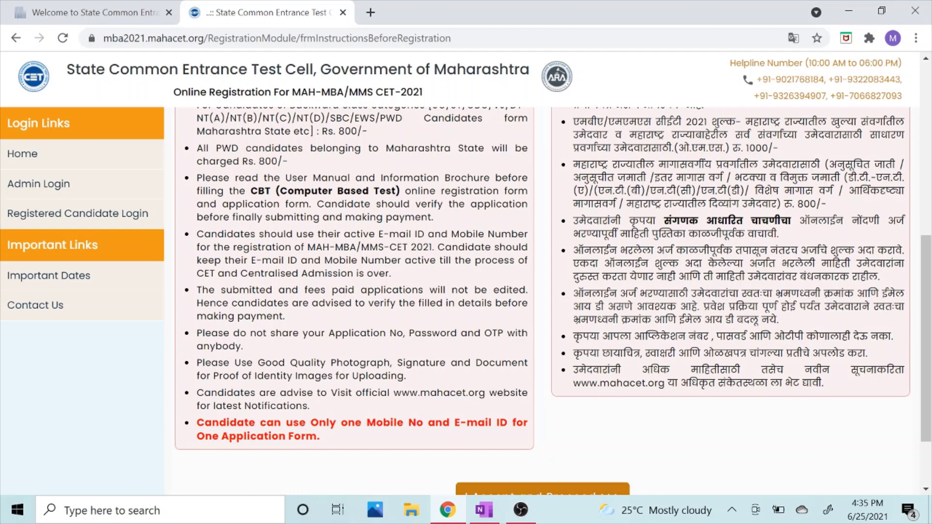
drag(258, 364, 385, 383)
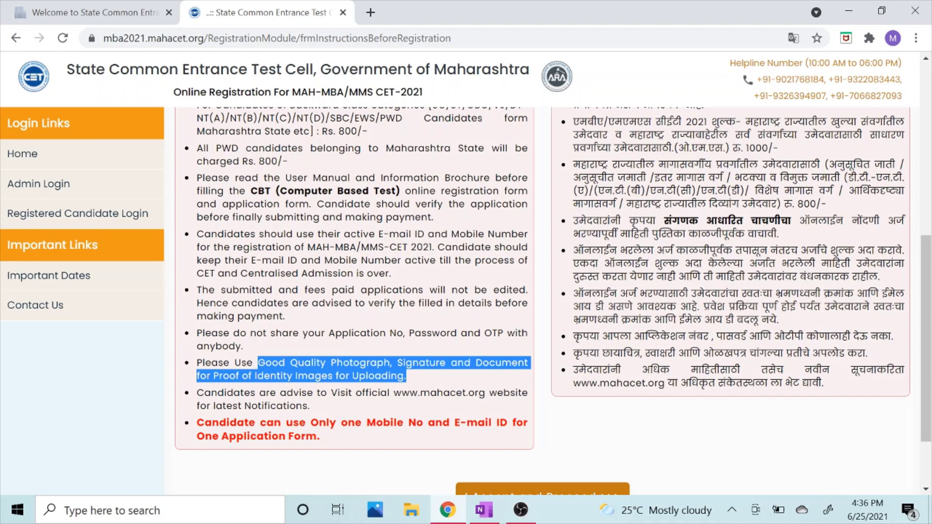
click(322, 437)
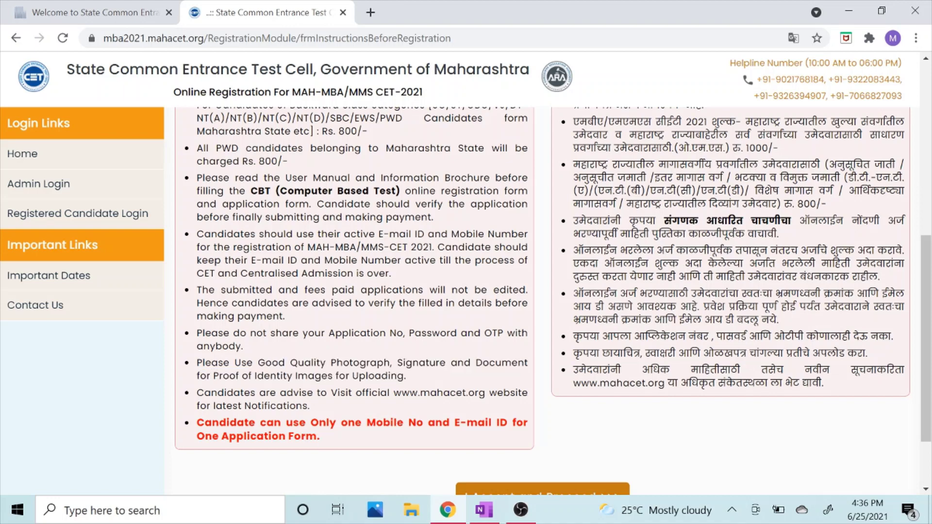
triple_click(383, 423)
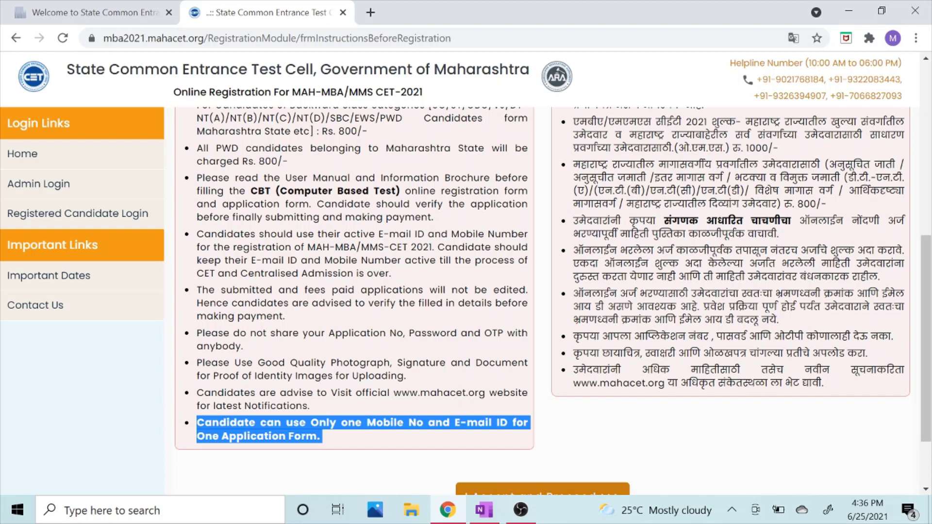
scroll(582, 340, down, 2)
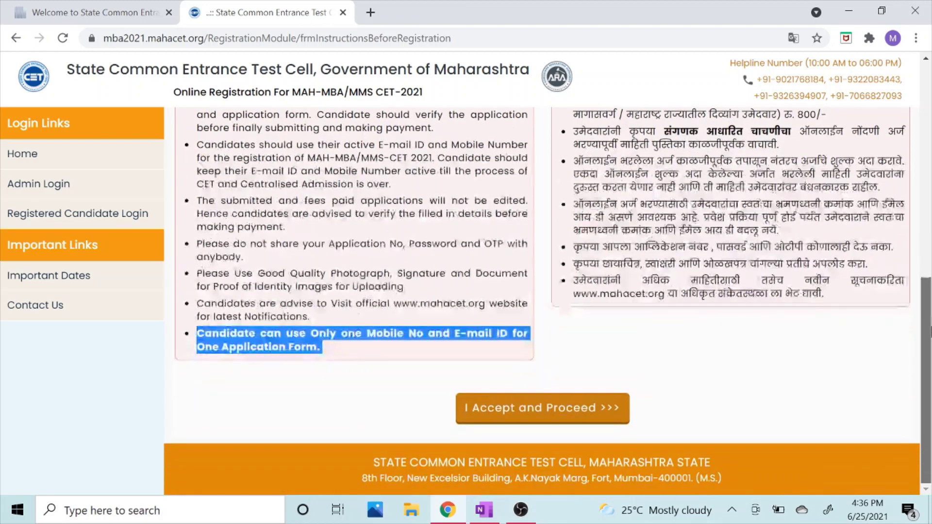
Step: Accept the instructions, select the Full Name hint, and scroll down to the Choose Password fields
click(520, 417)
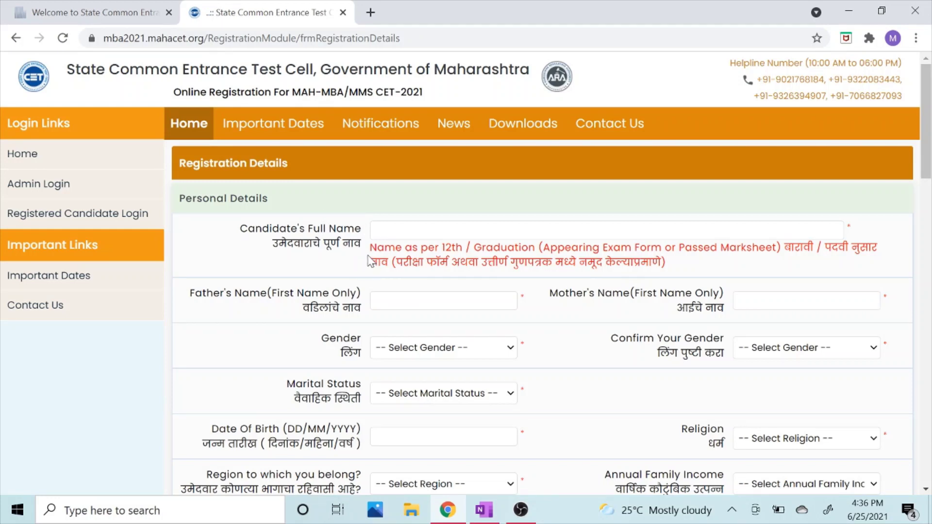
drag(369, 248, 684, 272)
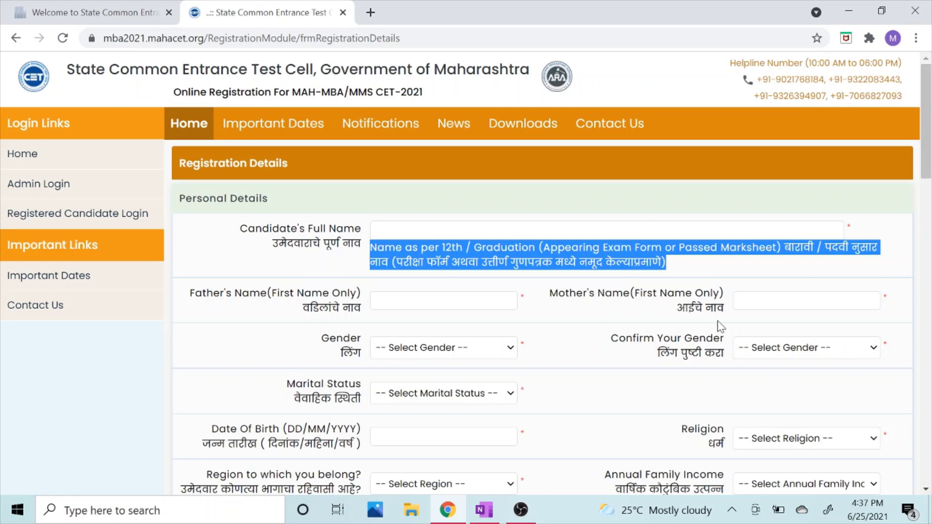
drag(930, 180, 931, 486)
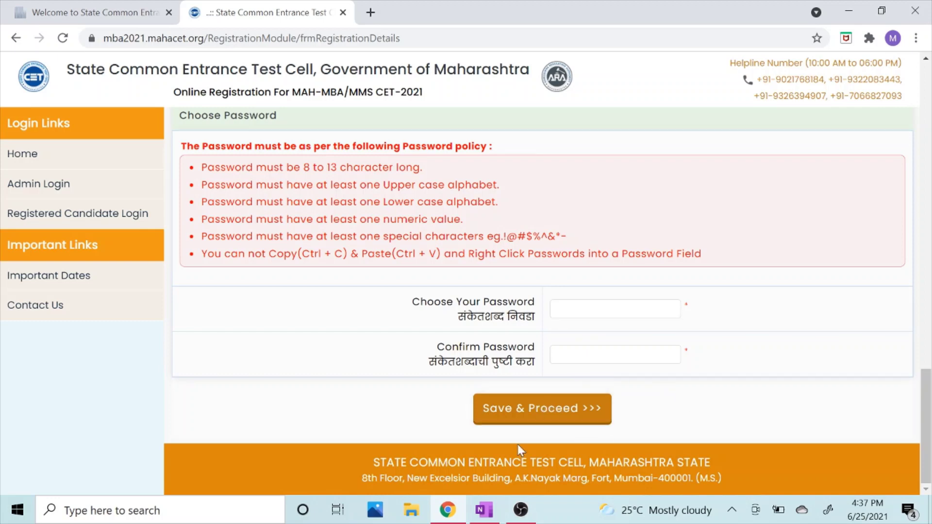
mouse_move(486, 508)
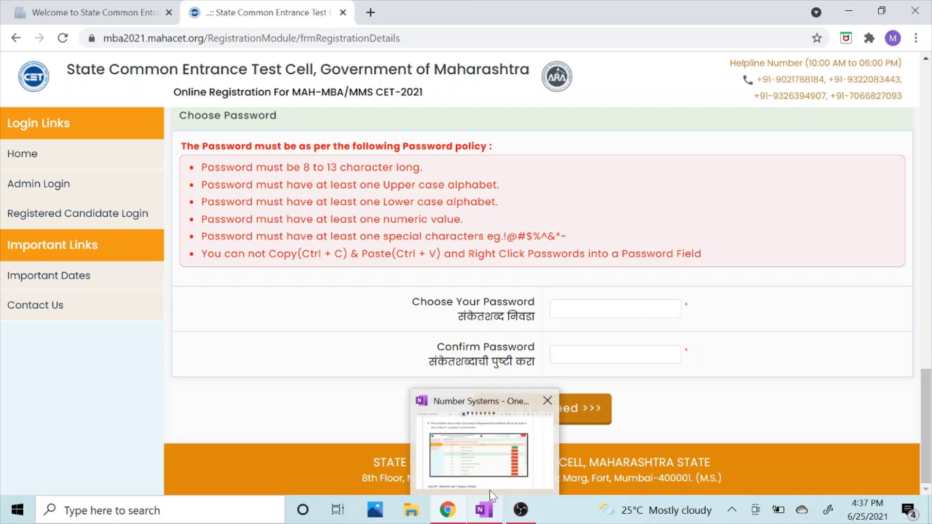
Step: Bring up page 16 in OneNote and tick Step 1 in the screenshot with the black pen
click(493, 442)
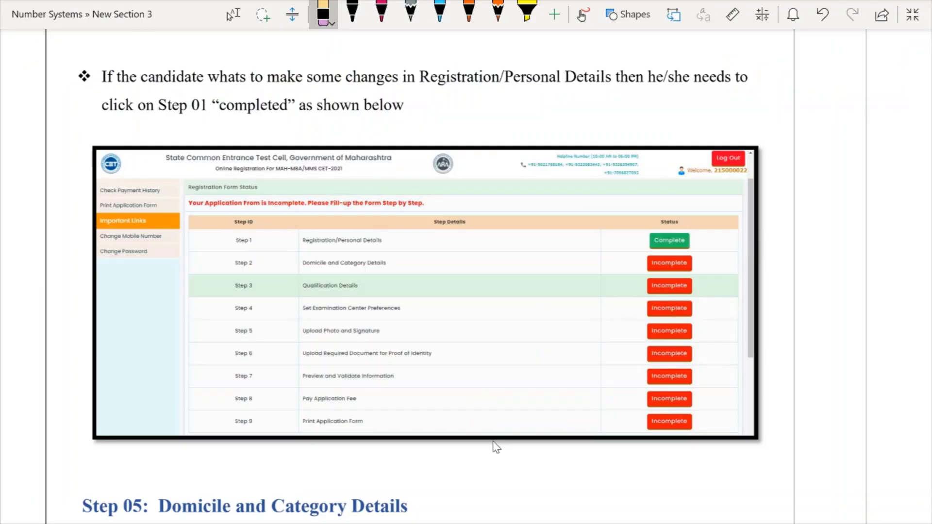
scroll(493, 442, up, 4)
scroll(492, 442, down, 4)
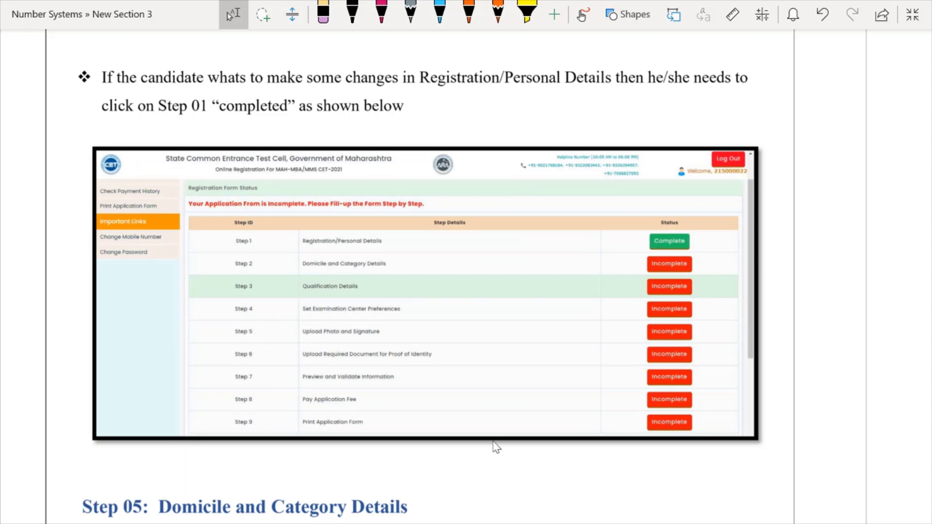
click(352, 13)
mouse_move(204, 238)
mouse_down()
mouse_move(209, 245)
mouse_move(240, 228)
mouse_up()
Step: Highlight Domicile and Category Details yellow and add black arrows to it and Step 1's Complete status
click(527, 13)
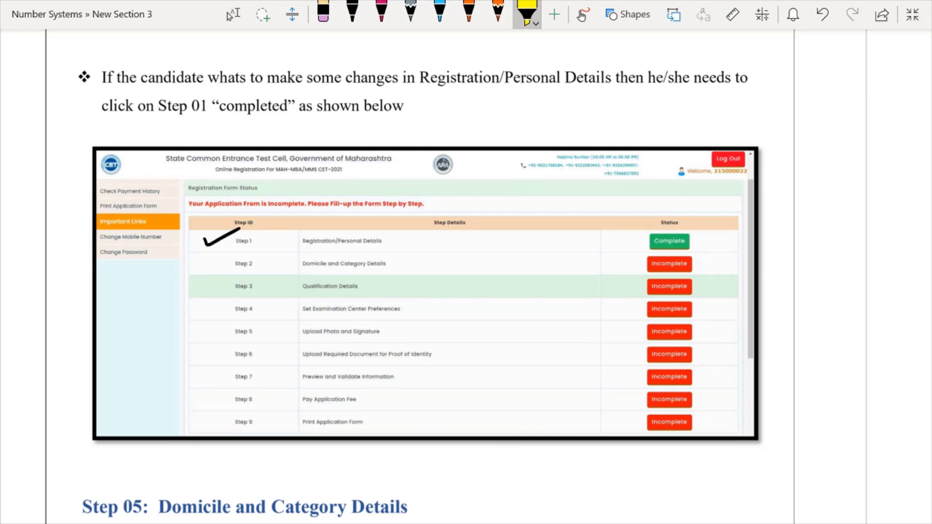
drag(296, 263, 394, 262)
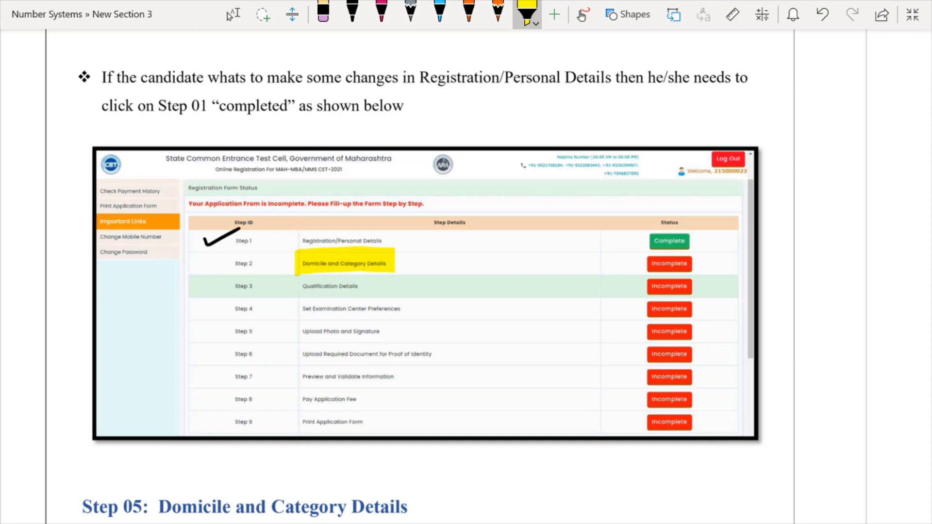
click(353, 13)
mouse_move(198, 239)
mouse_down()
mouse_move(181, 257)
mouse_move(154, 436)
mouse_move(179, 430)
mouse_up()
drag(270, 264, 286, 267)
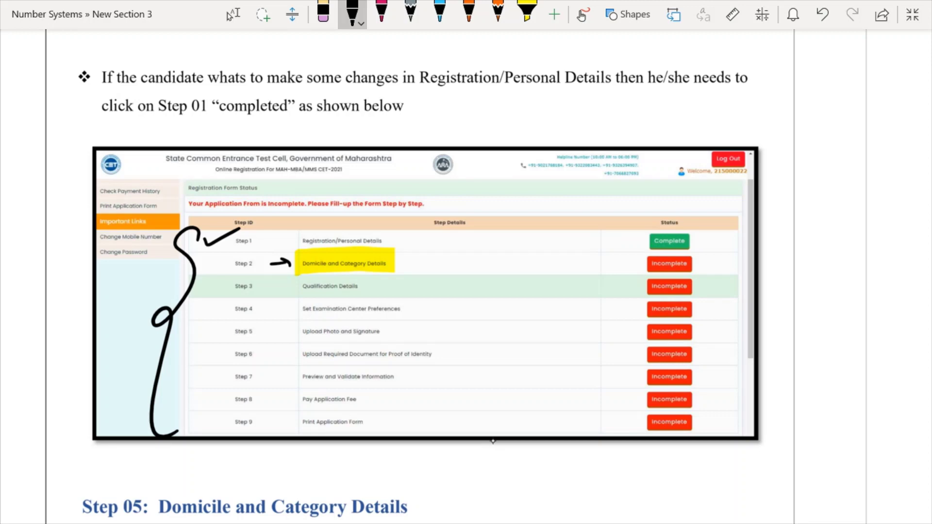
mouse_move(623, 241)
mouse_down()
mouse_move(642, 241)
mouse_move(634, 246)
mouse_up()
scroll(493, 442, down, 8)
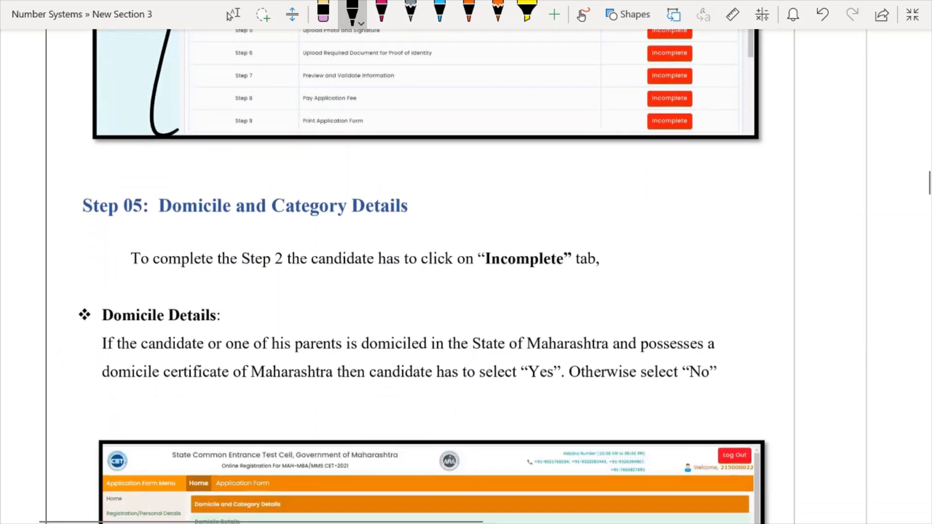
scroll(432, 291, down, 6)
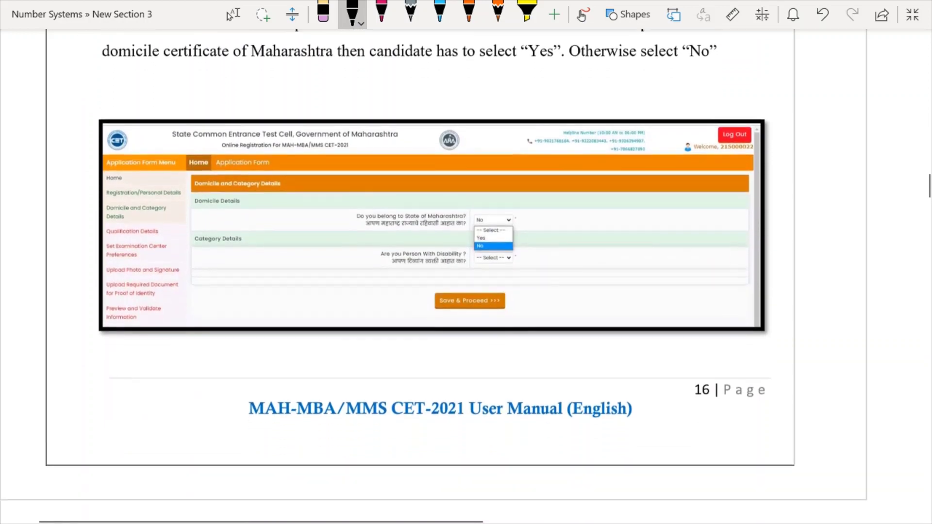
click(230, 15)
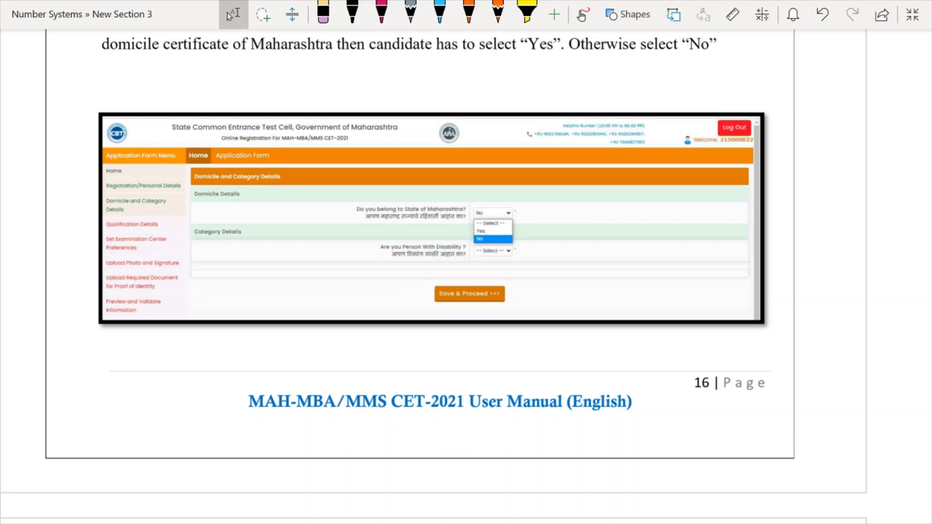
Step: In black ink, point an arrow at the family income field and underline the 2,50,001 - 3,00,000 range
scroll(230, 16, down, 9)
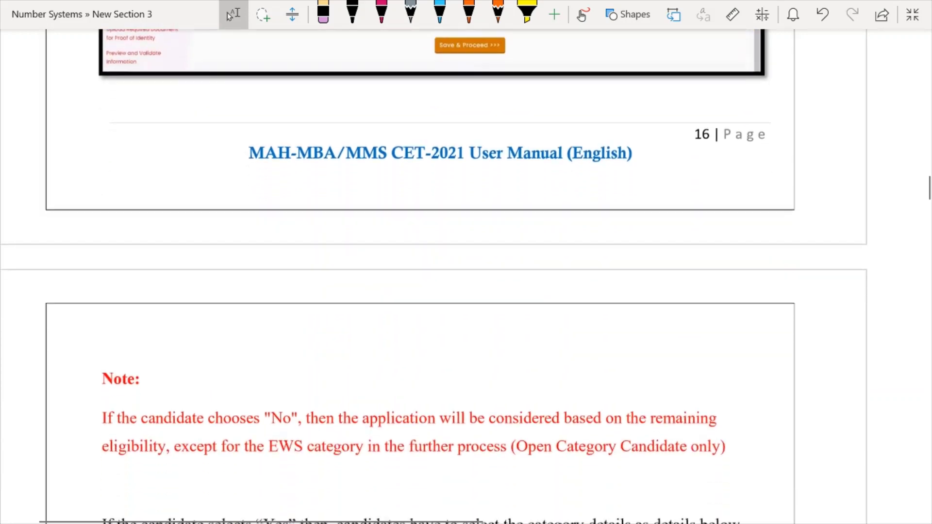
scroll(422, 274, down, 5)
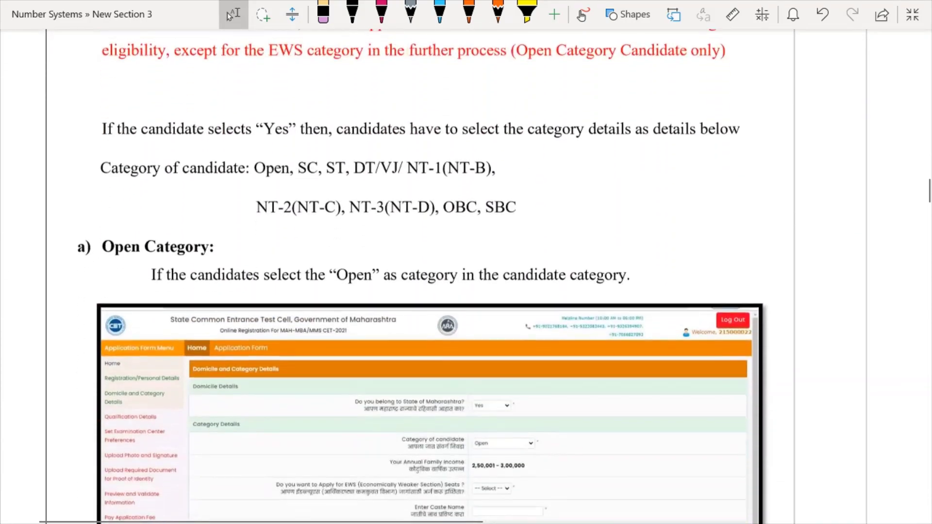
scroll(422, 264, down, 3)
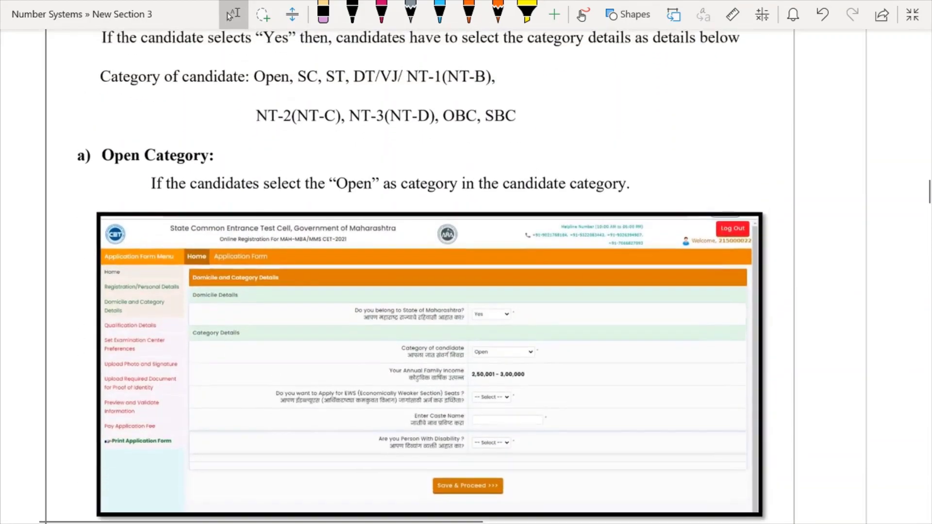
scroll(423, 274, up, 1)
scroll(422, 274, down, 2)
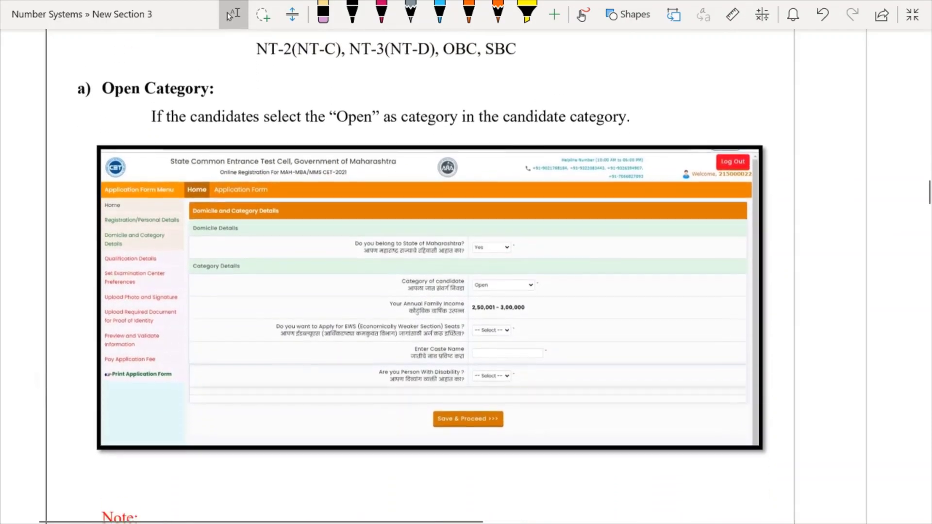
click(352, 12)
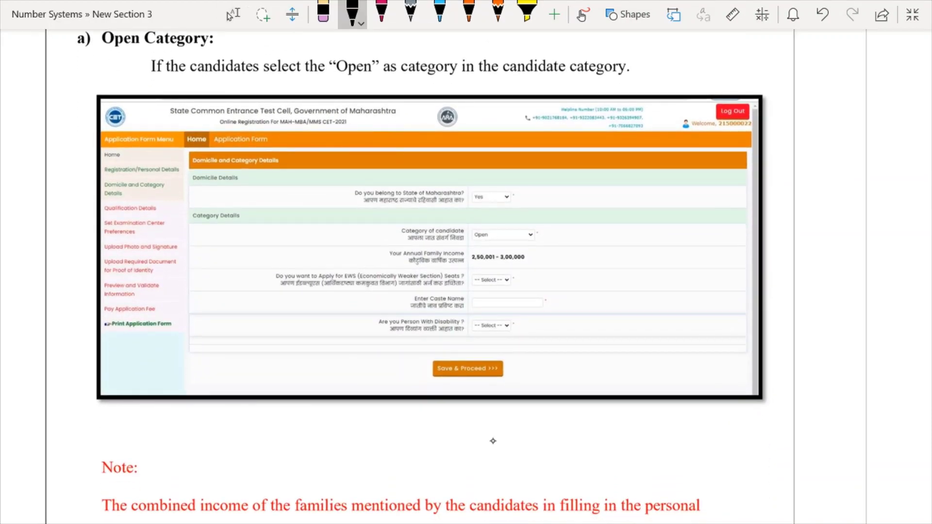
mouse_move(345, 257)
mouse_down()
mouse_move(364, 253)
mouse_move(365, 261)
mouse_up()
drag(468, 265, 527, 262)
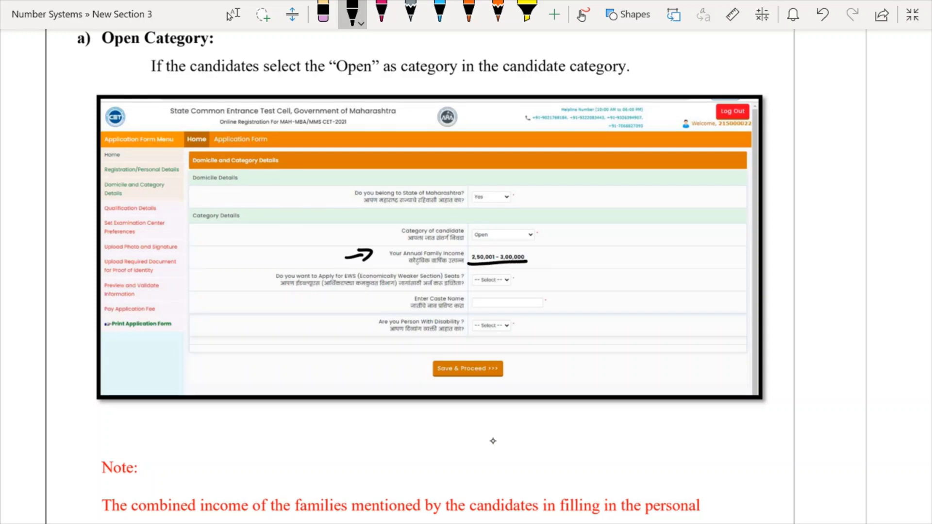
Step: Highlight the EWS seats question yellow and handwrite ≤8,00,000 in the right margin
click(526, 12)
drag(276, 279, 457, 279)
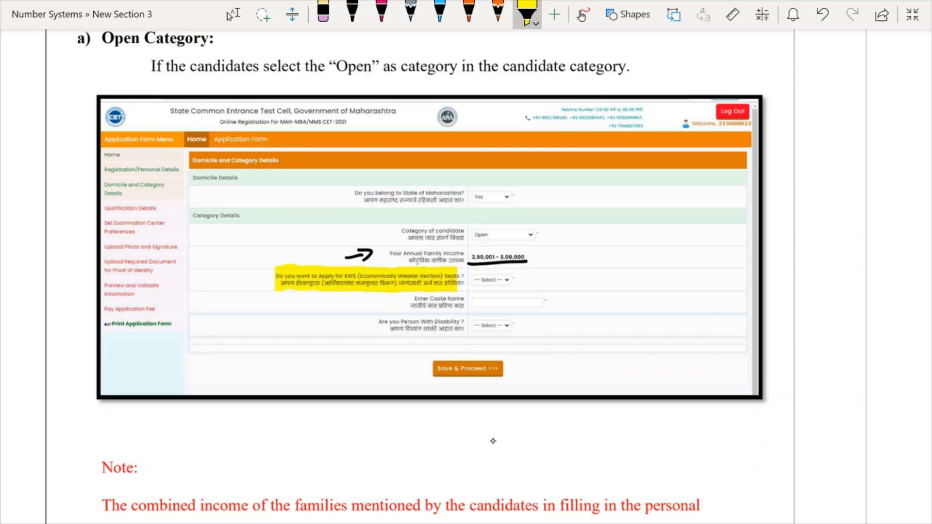
click(352, 12)
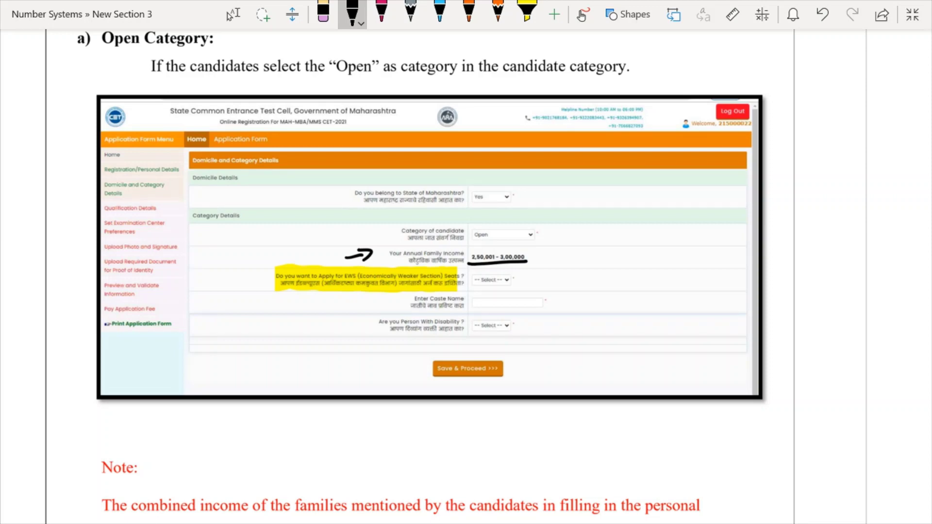
drag(800, 323, 800, 337)
drag(774, 343, 818, 321)
mouse_move(820, 329)
mouse_down()
mouse_move(820, 338)
mouse_move(911, 331)
mouse_up()
mouse_move(914, 316)
mouse_down()
mouse_move(918, 335)
mouse_move(931, 326)
mouse_up()
drag(845, 366, 886, 357)
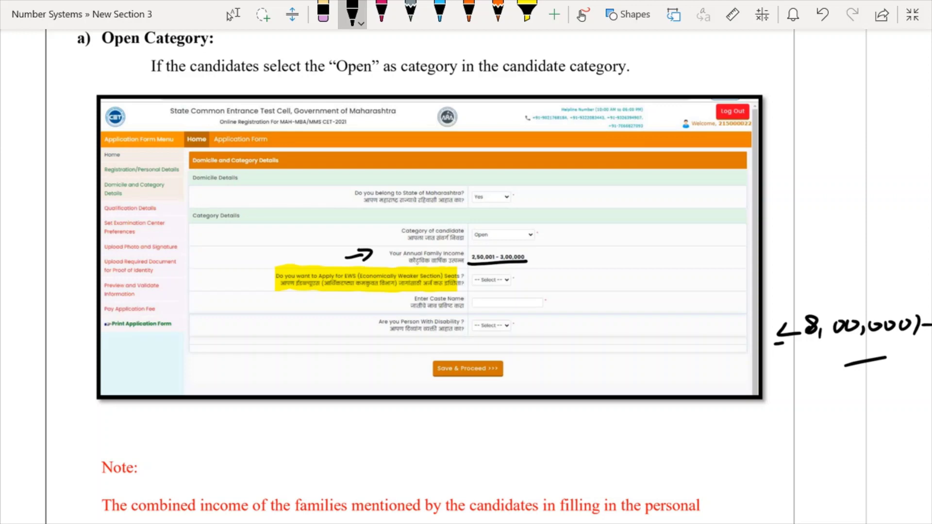
Step: Tick the Note and underline 'is less or up to 8 Lakh' and the EWS eligibility sentence
scroll(420, 272, down, 6)
click(233, 14)
click(353, 14)
drag(42, 228, 99, 198)
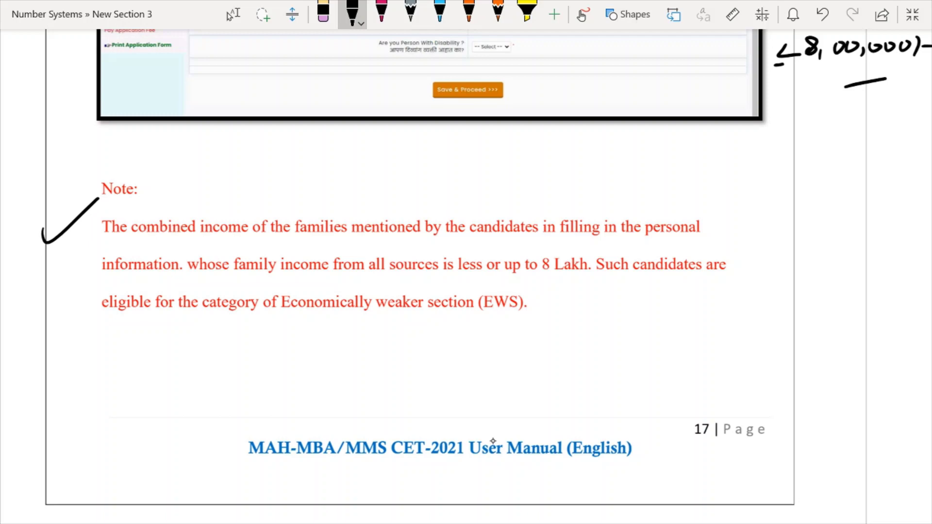
drag(441, 275, 591, 282)
drag(111, 319, 555, 319)
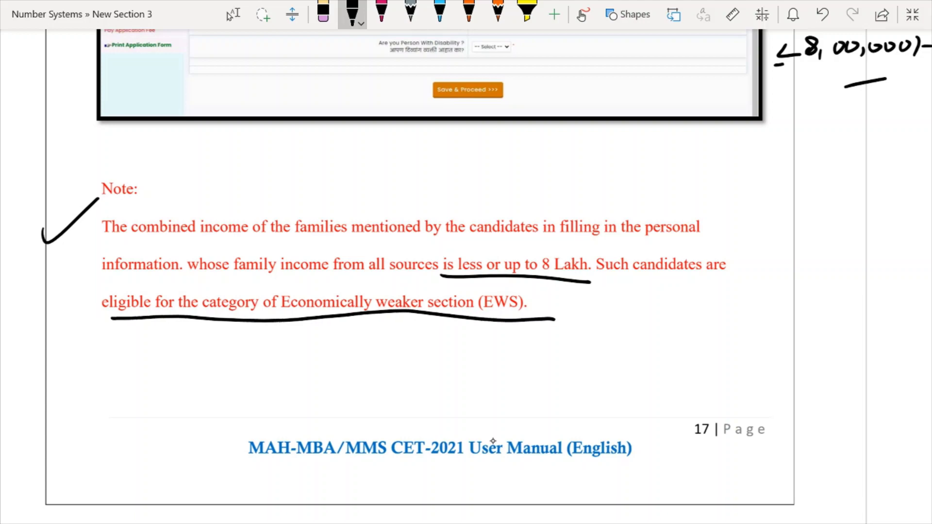
Step: On page 18, highlight the whole Select EWS Certificate label yellow in two strokes
scroll(493, 441, down, 15)
click(233, 15)
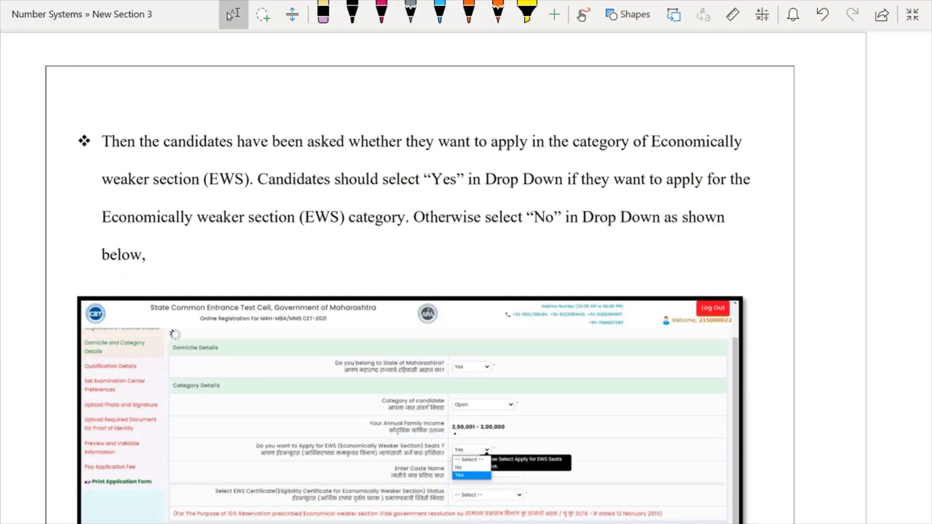
scroll(466, 276, down, 5)
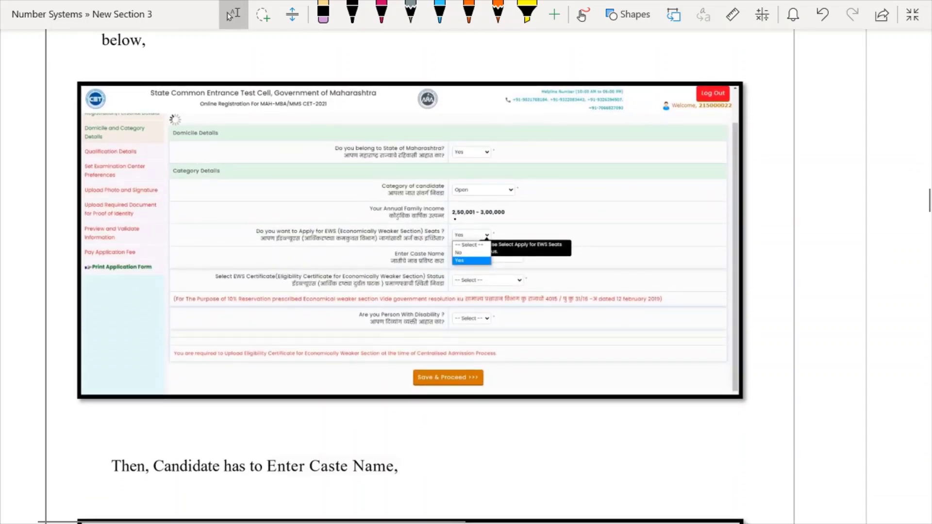
click(381, 12)
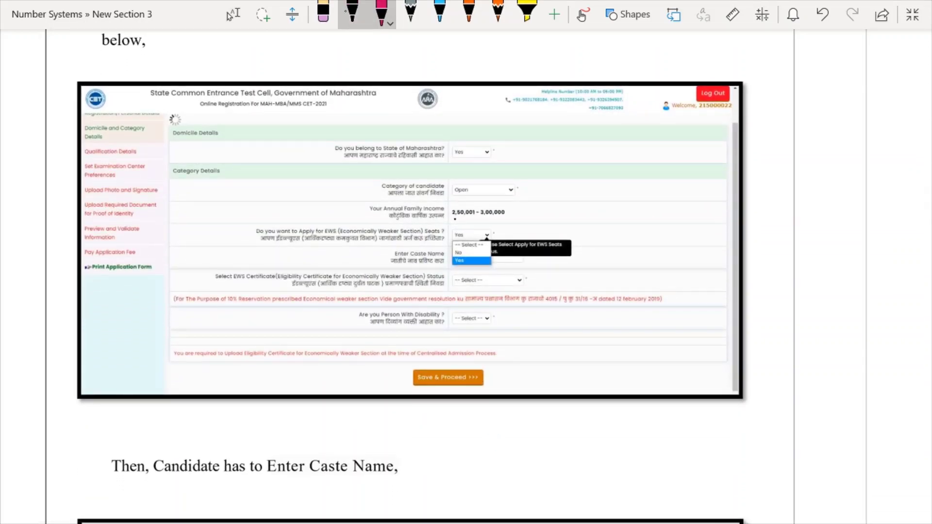
click(527, 12)
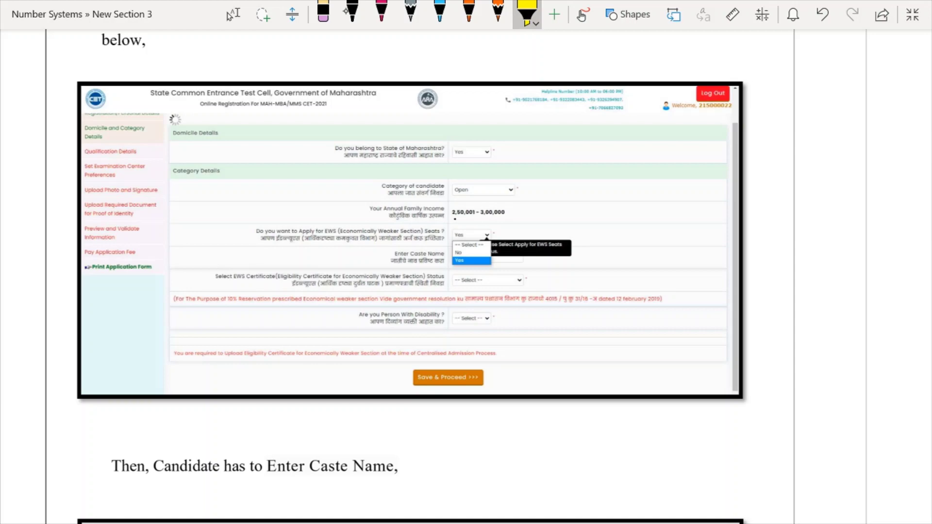
drag(219, 277, 268, 277)
drag(290, 277, 449, 277)
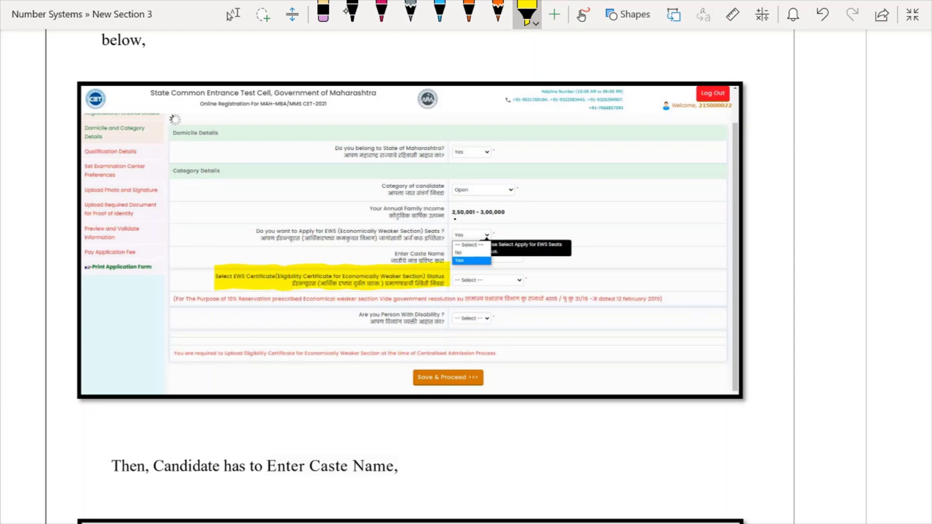
scroll(412, 277, down, 10)
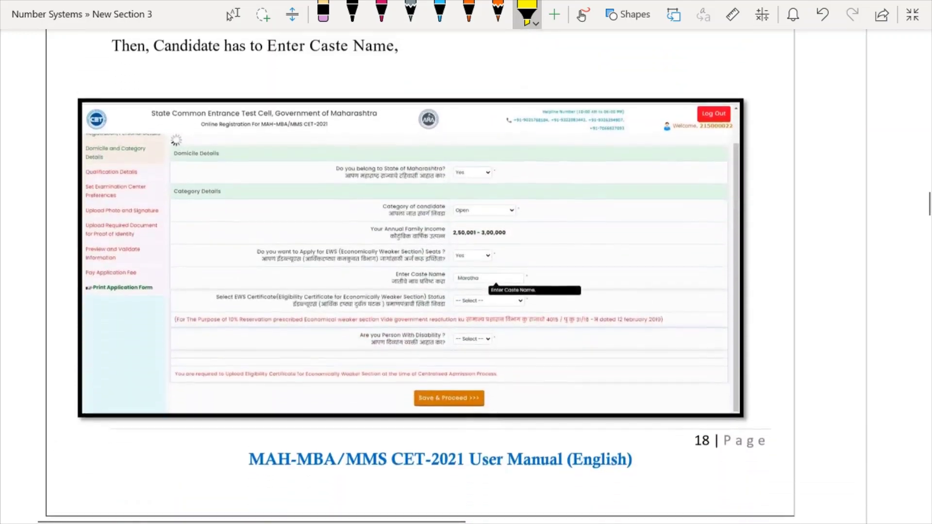
Step: Highlight the Available and Applied but Not Received status options in yellow
scroll(413, 277, down, 8)
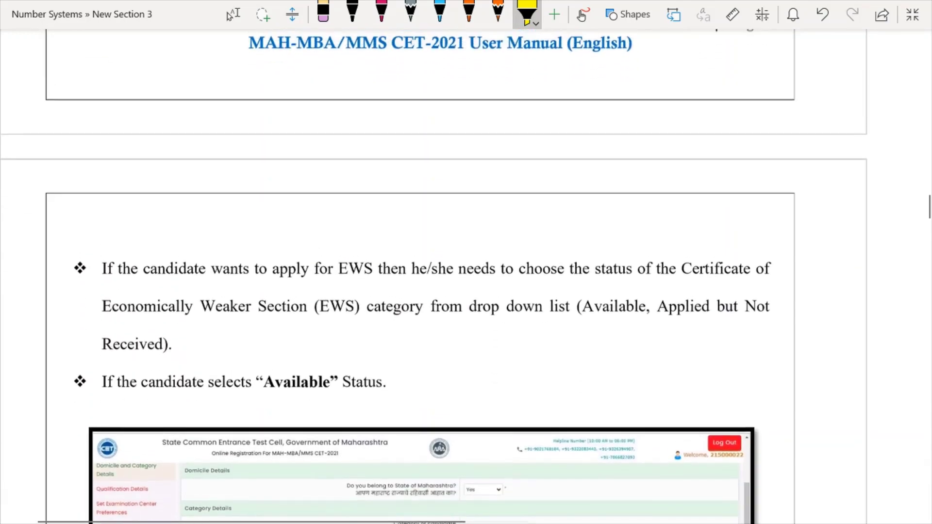
drag(584, 313, 772, 310)
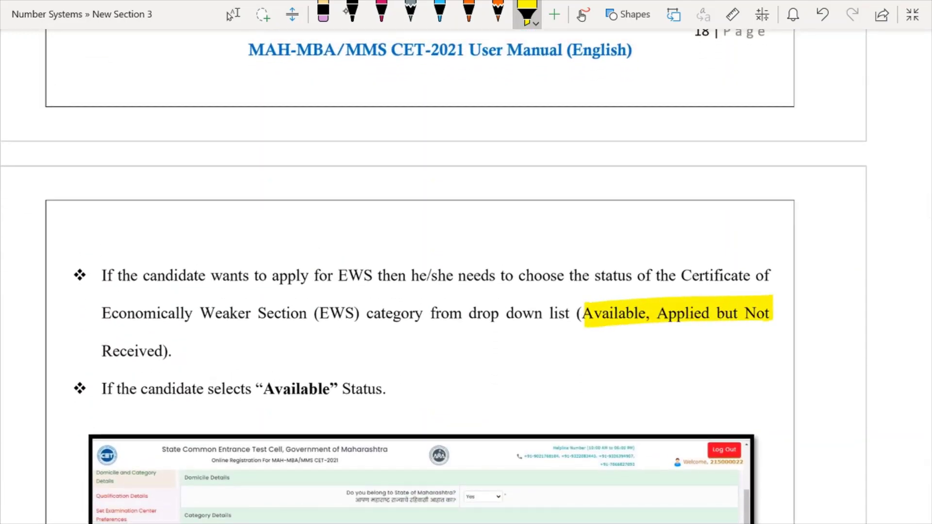
drag(100, 350, 180, 347)
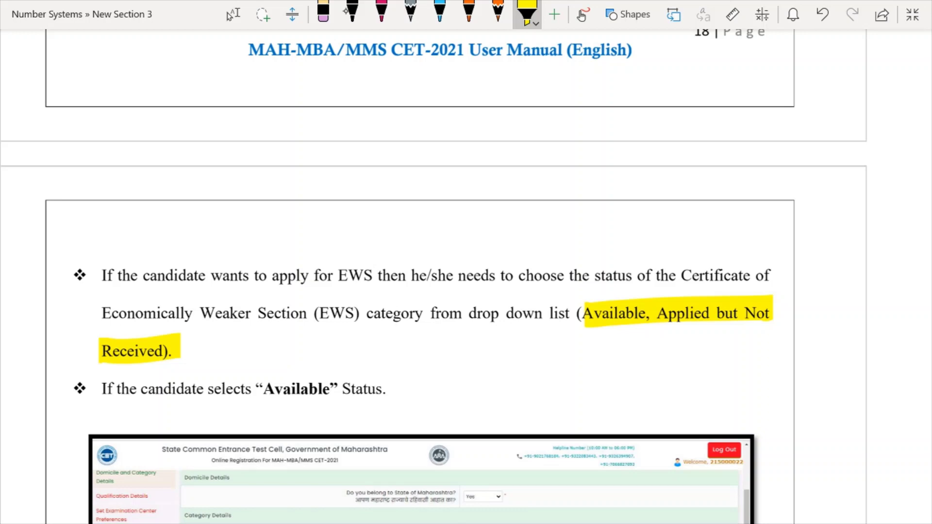
Step: Highlight the red reminder to upload the EWS Eligibility Certificate at Centralised Admission
scroll(422, 276, down, 6)
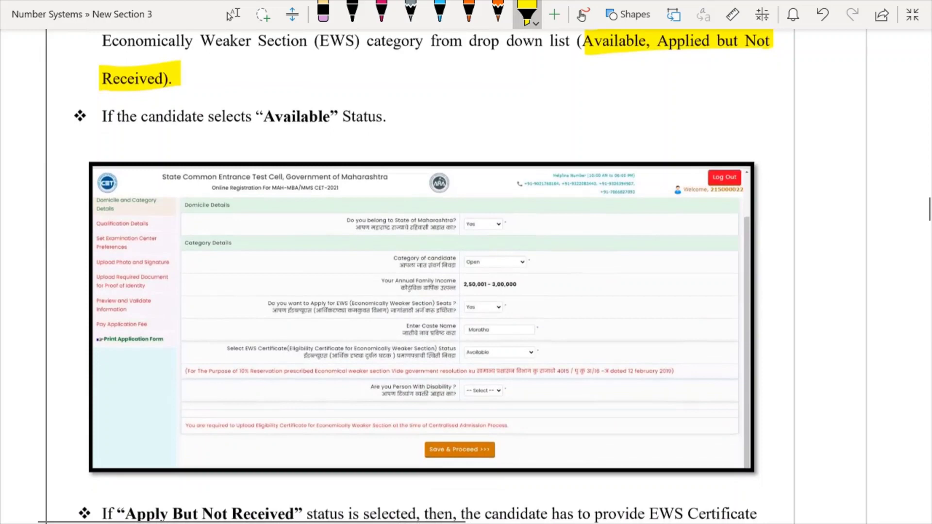
click(233, 14)
scroll(231, 15, down, 4)
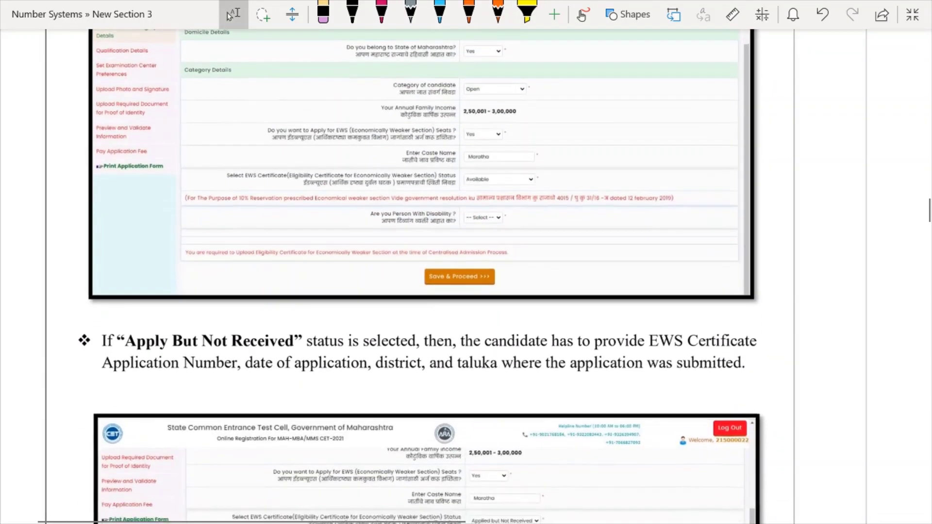
scroll(231, 14, up, 1)
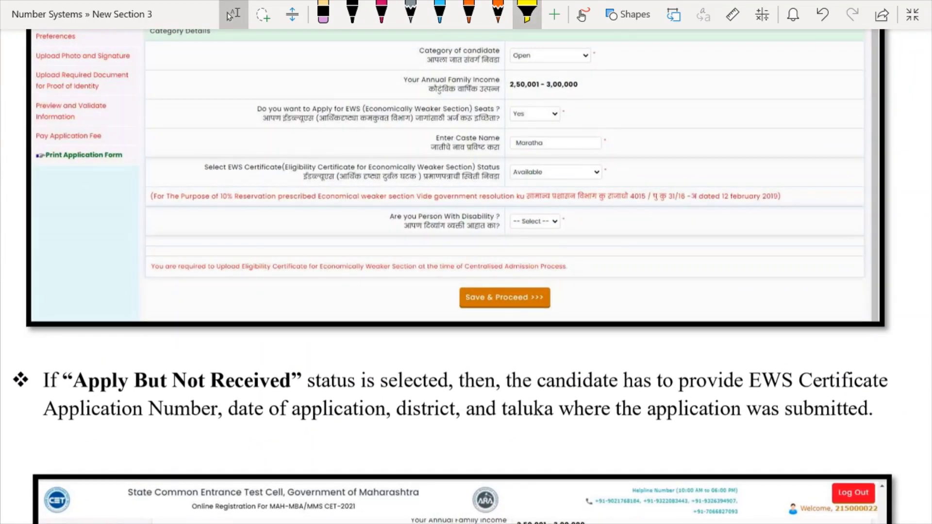
click(526, 12)
mouse_move(164, 258)
mouse_down()
mouse_move(164, 289)
mouse_move(226, 269)
mouse_move(595, 264)
mouse_up()
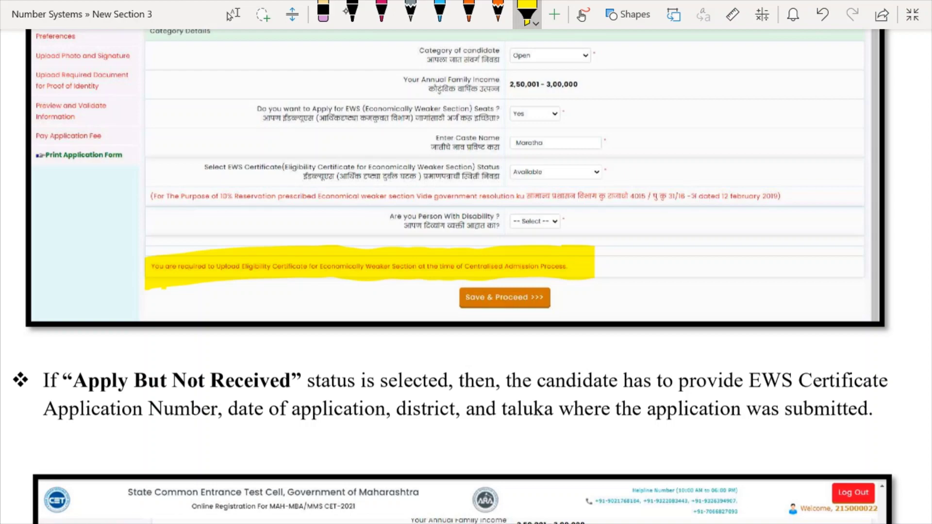
click(233, 14)
scroll(229, 16, down, 5)
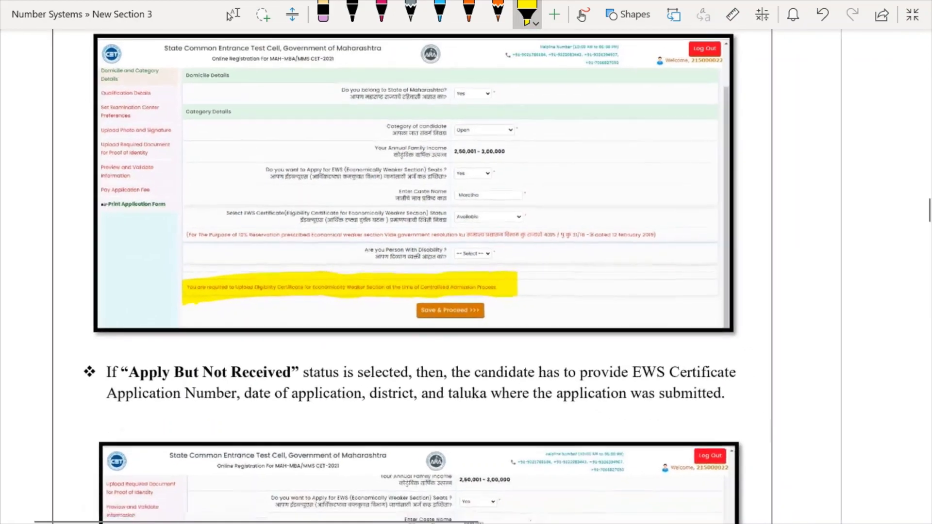
Step: Highlight the 'Do you possess Caste Certificate' and Caste Validity questions in yellow
scroll(422, 272, down, 10)
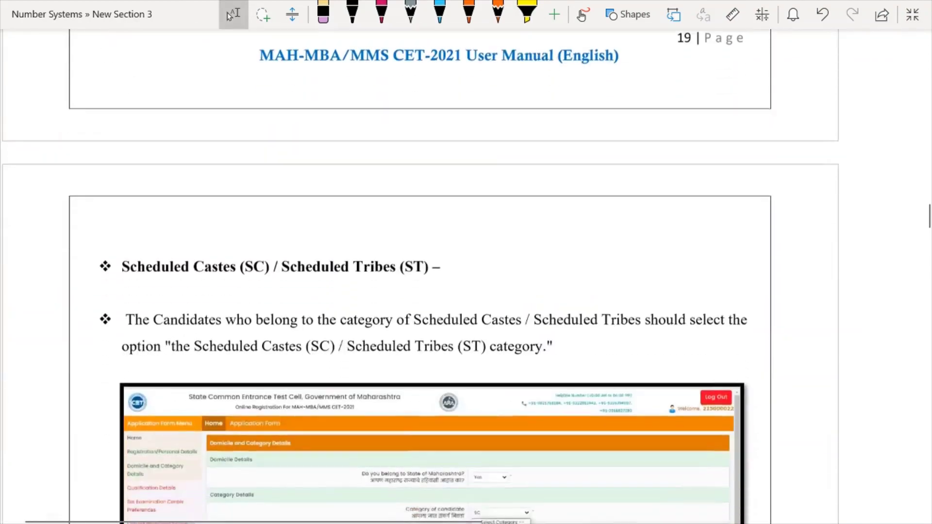
scroll(422, 272, up, 2)
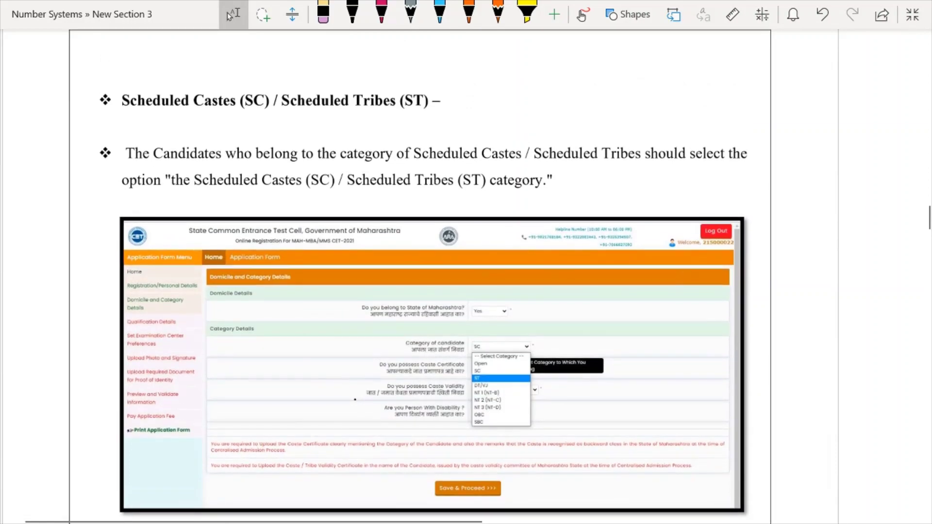
scroll(422, 272, down, 4)
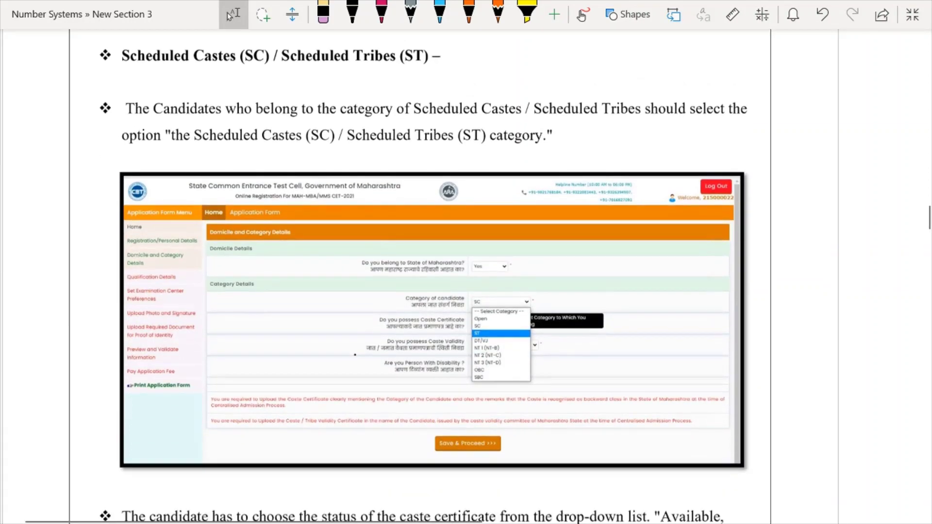
scroll(423, 271, up, 3)
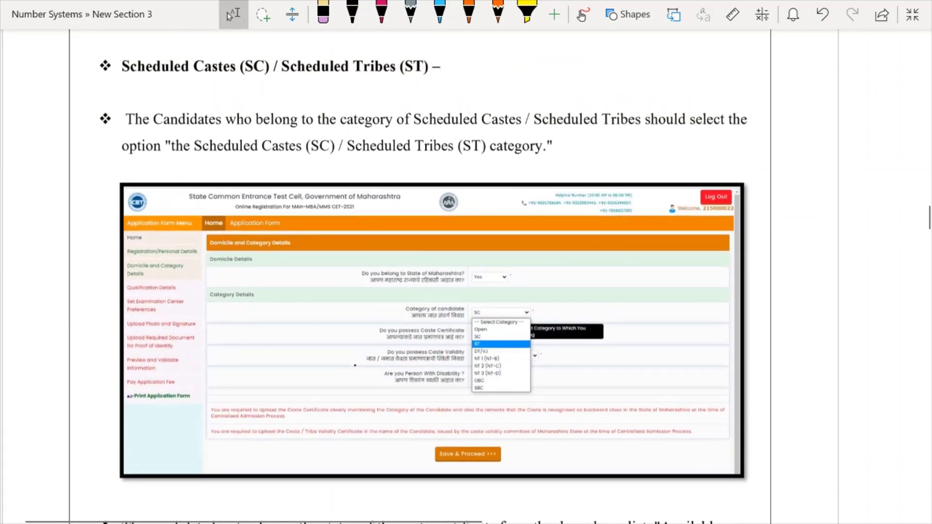
scroll(422, 272, down, 4)
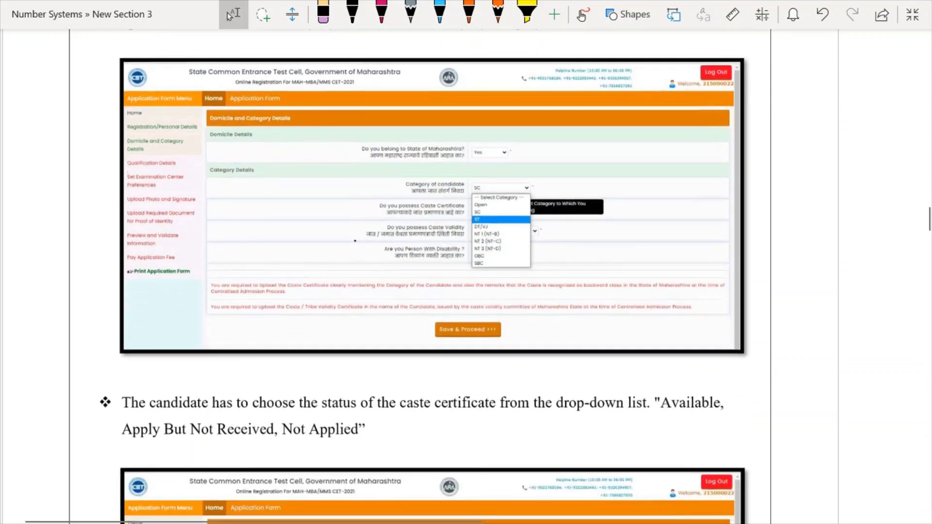
scroll(422, 272, up, 1)
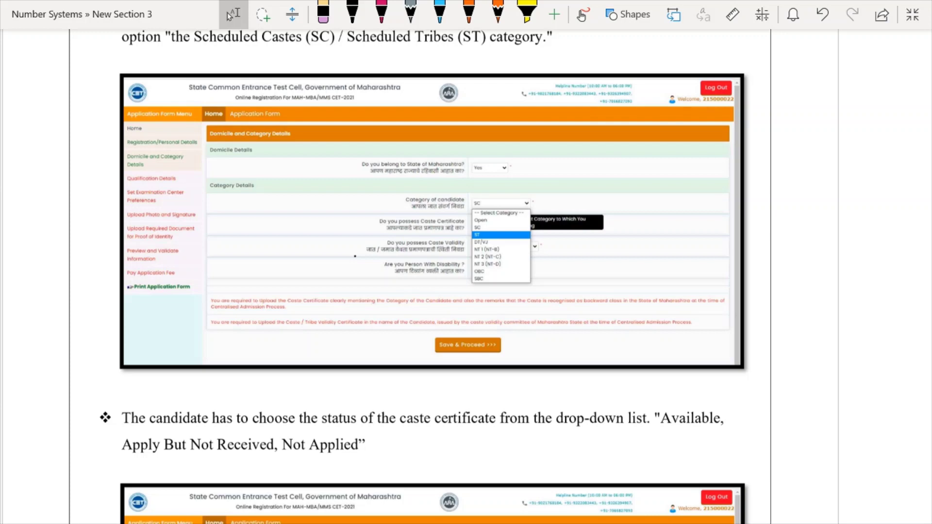
click(527, 12)
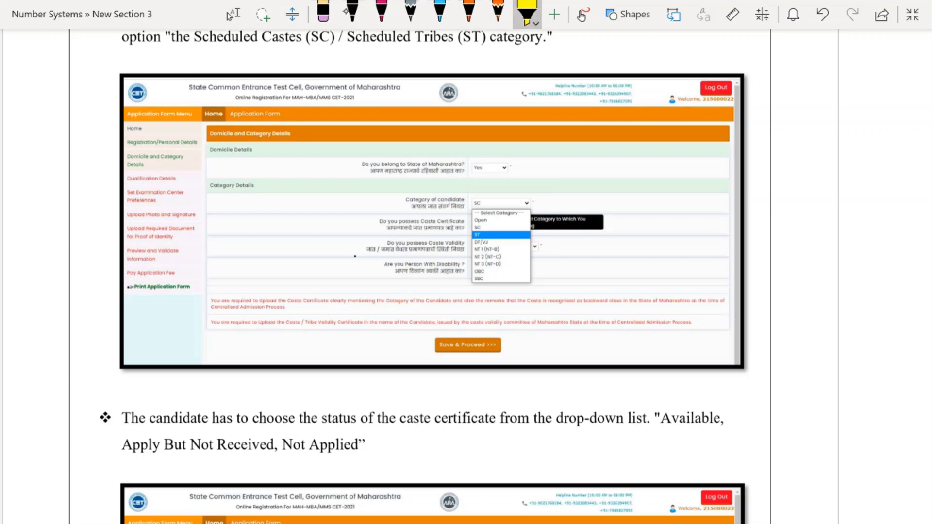
drag(381, 225, 453, 225)
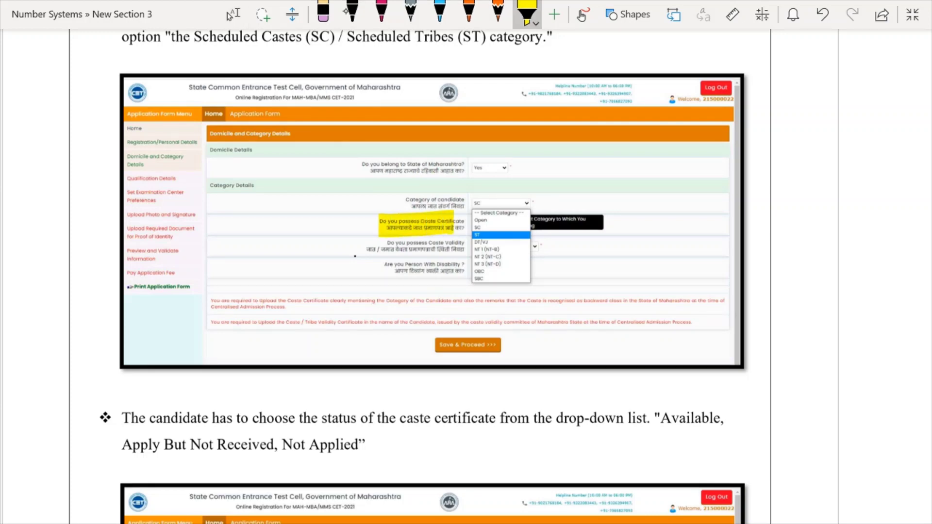
drag(376, 248, 464, 246)
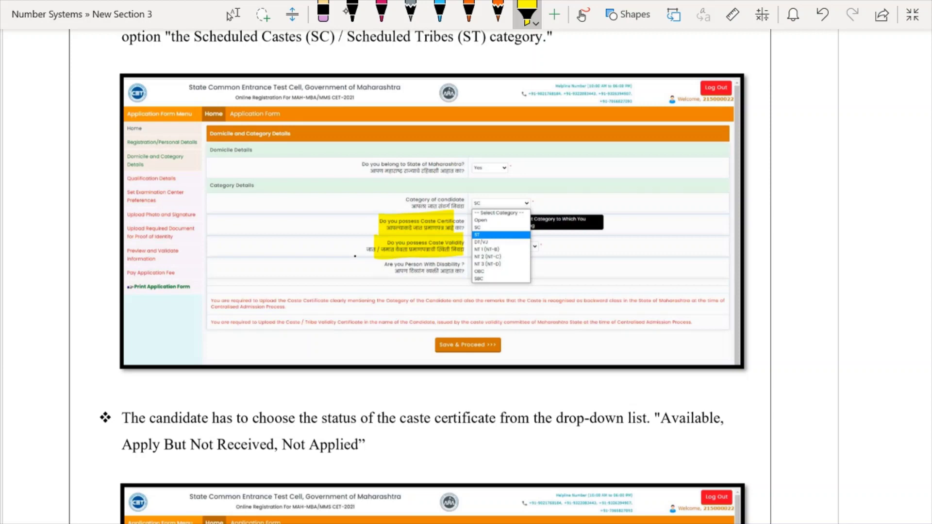
Step: Highlight Available, Apply But Not Received and Not Applied, then tick each in black ink
scroll(432, 262, down, 3)
click(233, 14)
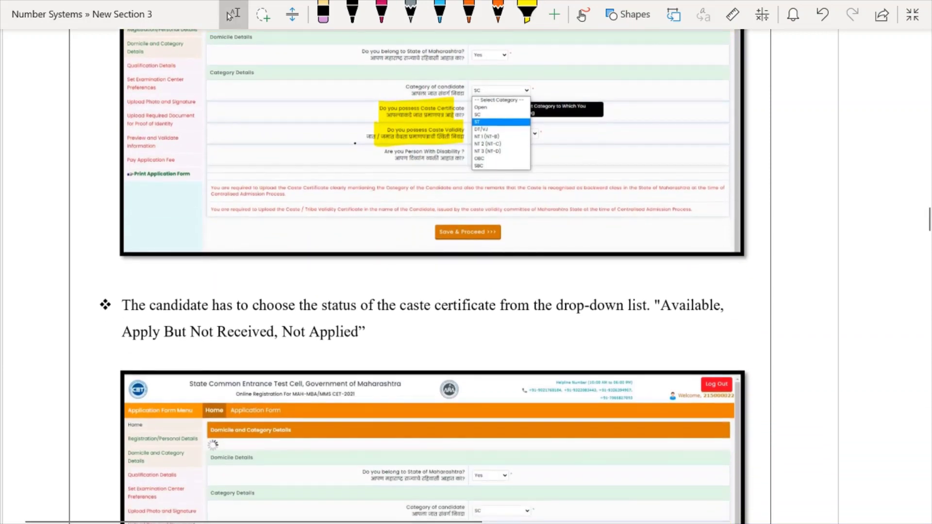
scroll(432, 262, down, 3)
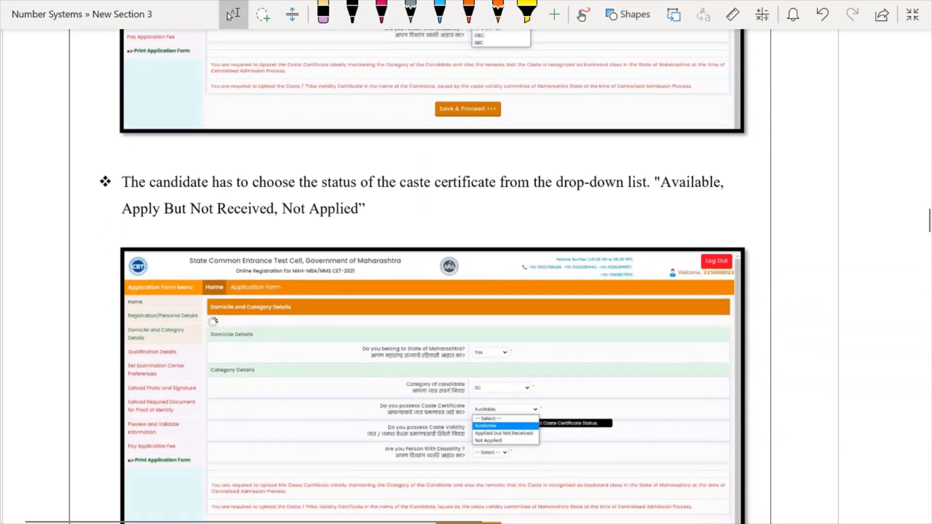
click(527, 13)
drag(661, 169, 716, 168)
drag(116, 196, 363, 195)
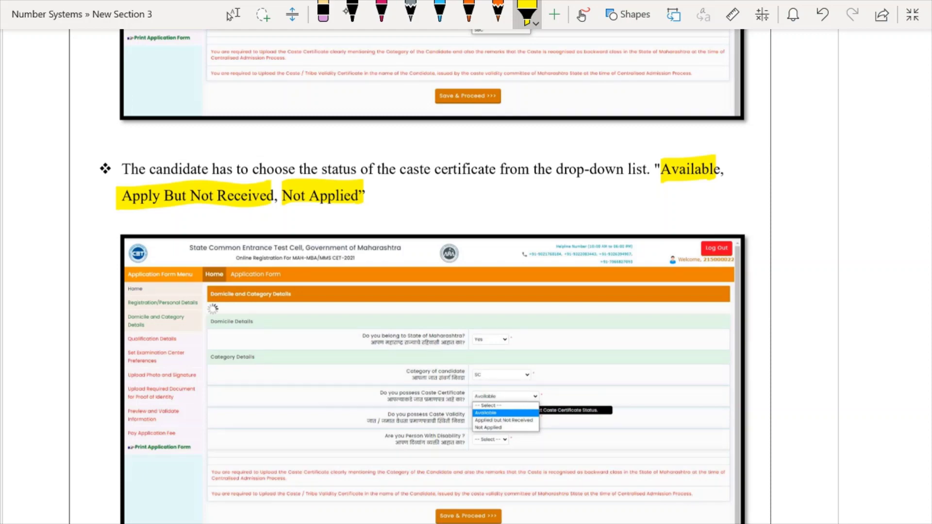
click(352, 12)
drag(670, 153, 721, 134)
drag(137, 217, 179, 199)
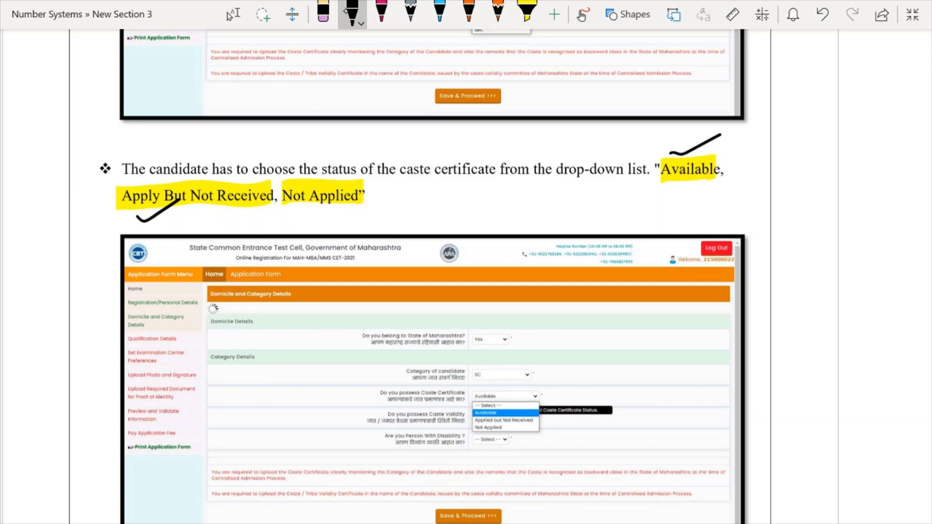
drag(279, 216, 335, 204)
scroll(388, 262, down, 2)
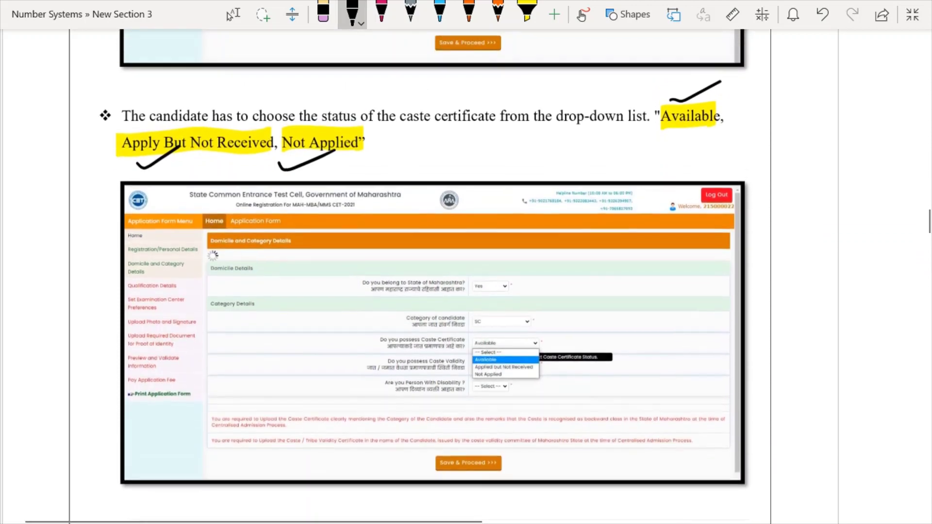
click(233, 14)
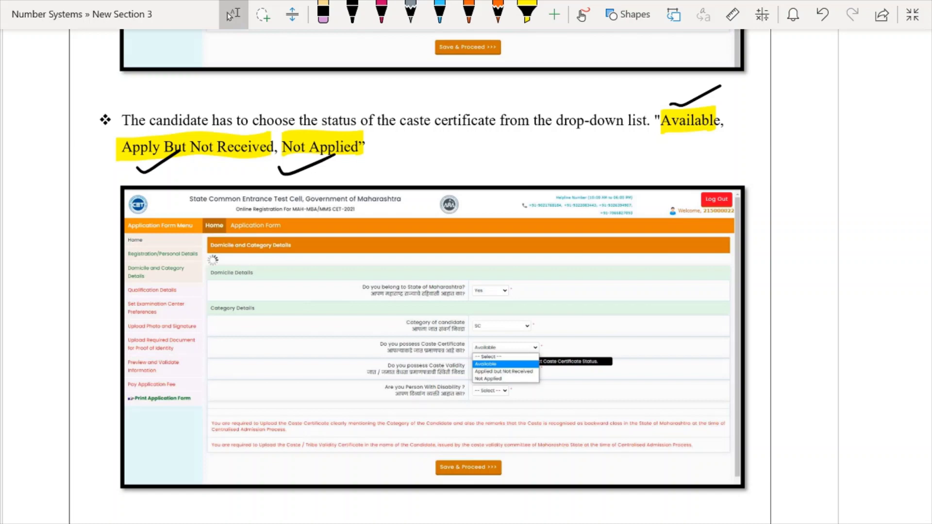
Step: Highlight the note about the caste validity certificate in yellow
scroll(466, 277, down, 3)
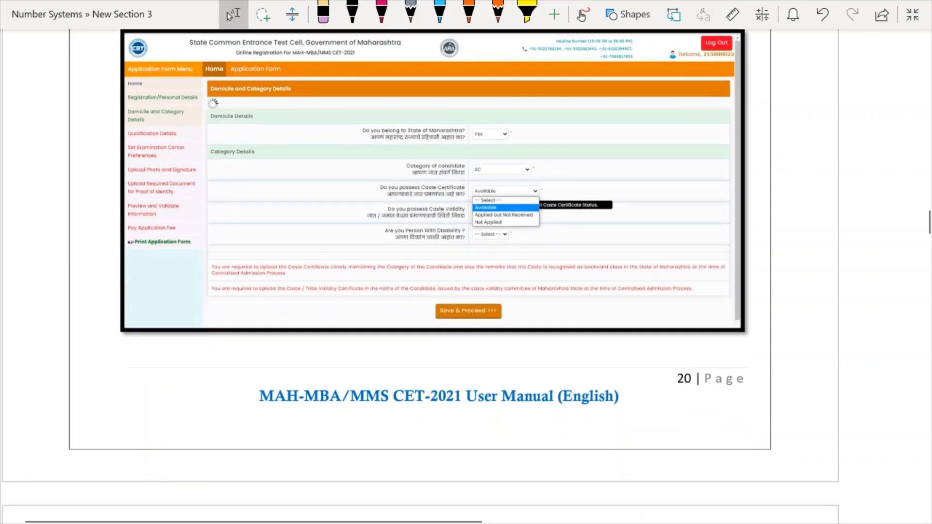
scroll(404, 235, up, 3)
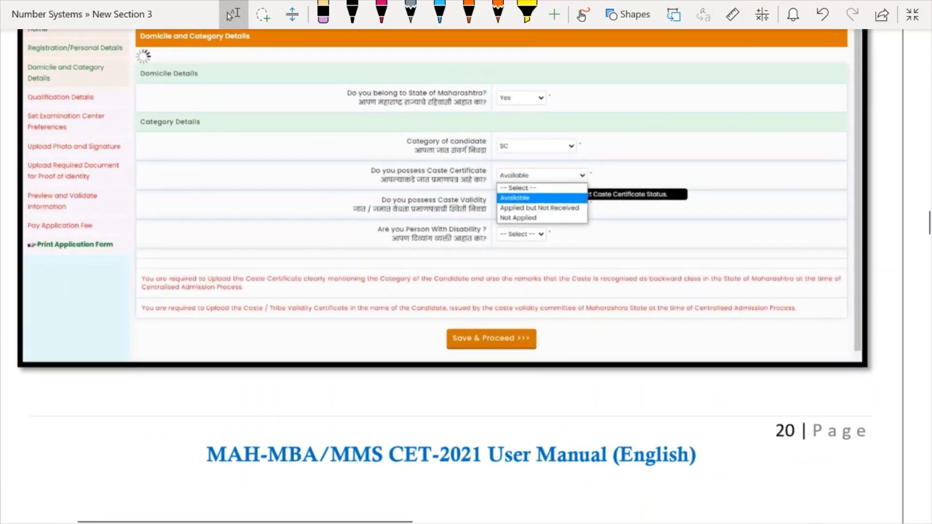
click(527, 12)
drag(135, 311, 798, 303)
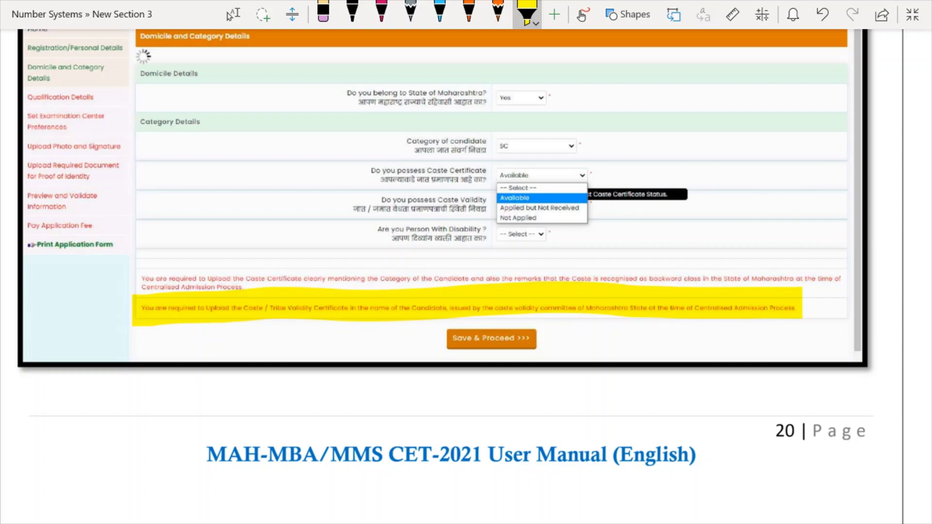
scroll(437, 218, down, 3)
scroll(437, 218, up, 2)
click(233, 14)
scroll(437, 242, down, 6)
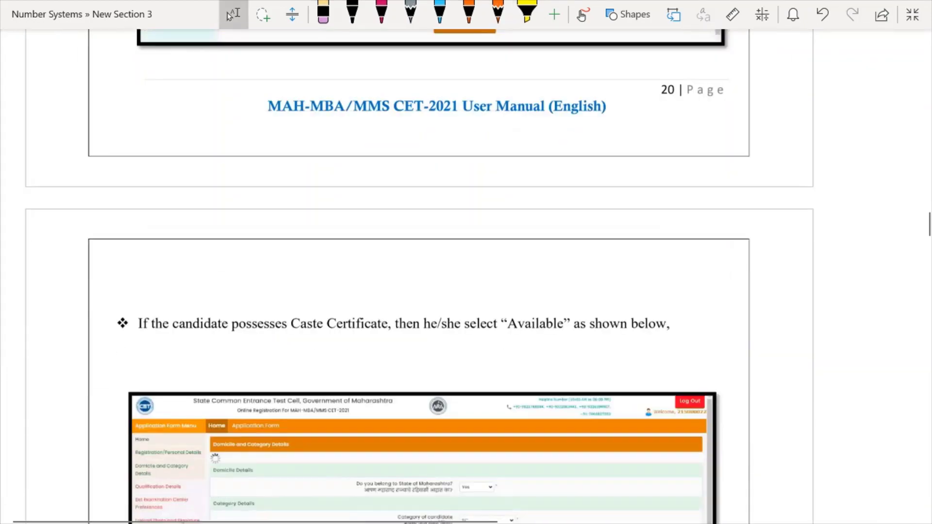
Step: Tick the Step 06 heading and mark passing Year, Graduation Branch/stream and Marks Type items
scroll(437, 243, down, 20)
scroll(437, 262, down, 12)
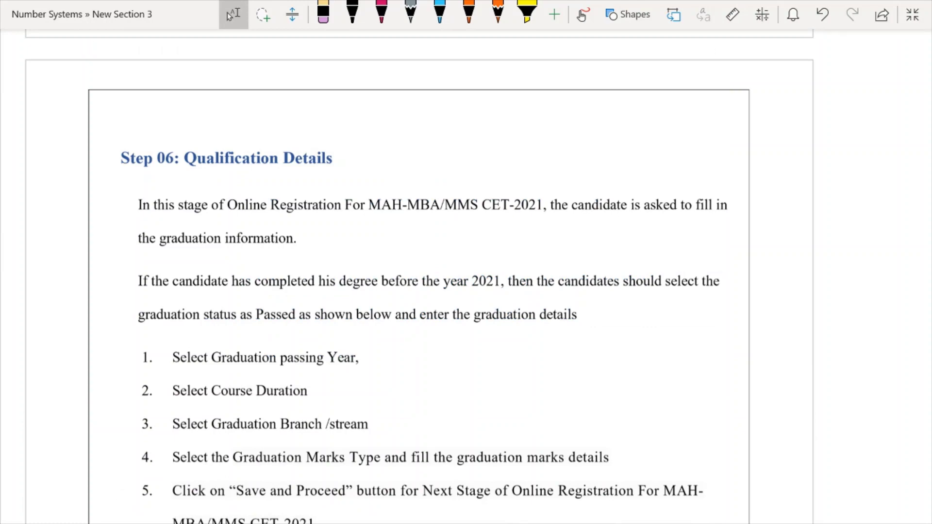
click(352, 14)
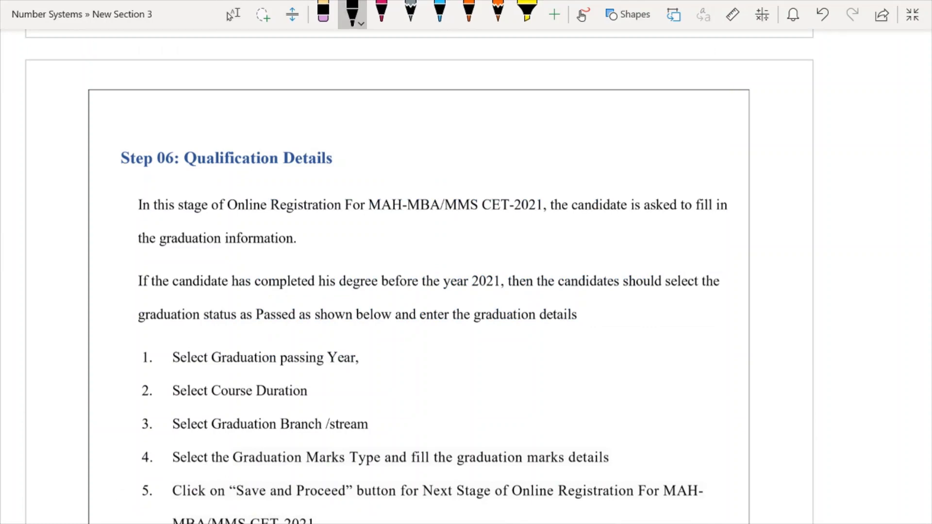
drag(73, 167, 133, 143)
scroll(466, 262, down, 2)
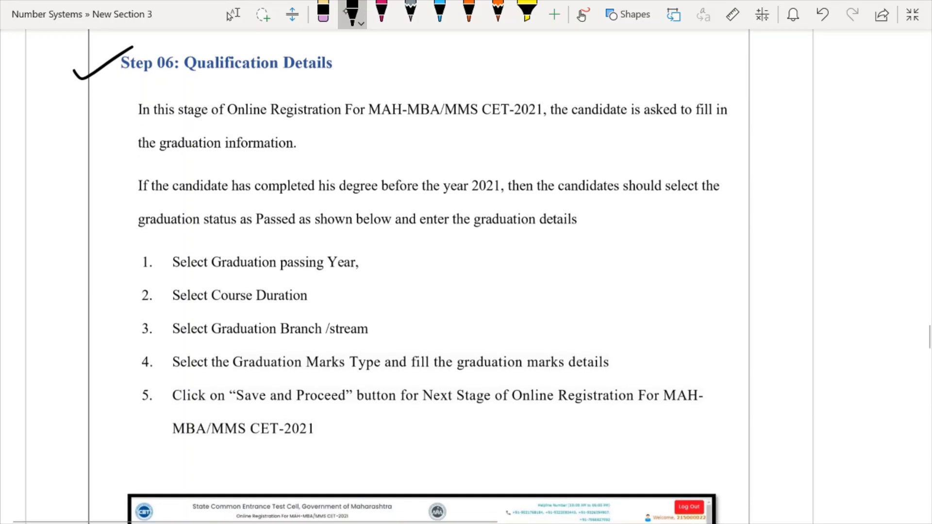
drag(262, 278, 349, 274)
scroll(466, 262, down, 2)
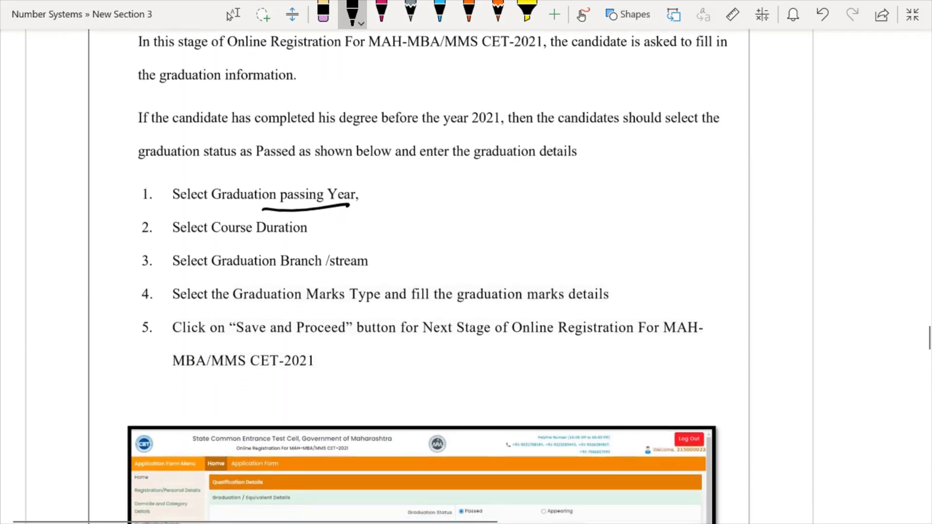
drag(279, 217, 305, 209)
drag(382, 235, 411, 222)
drag(270, 279, 637, 276)
scroll(466, 263, down, 4)
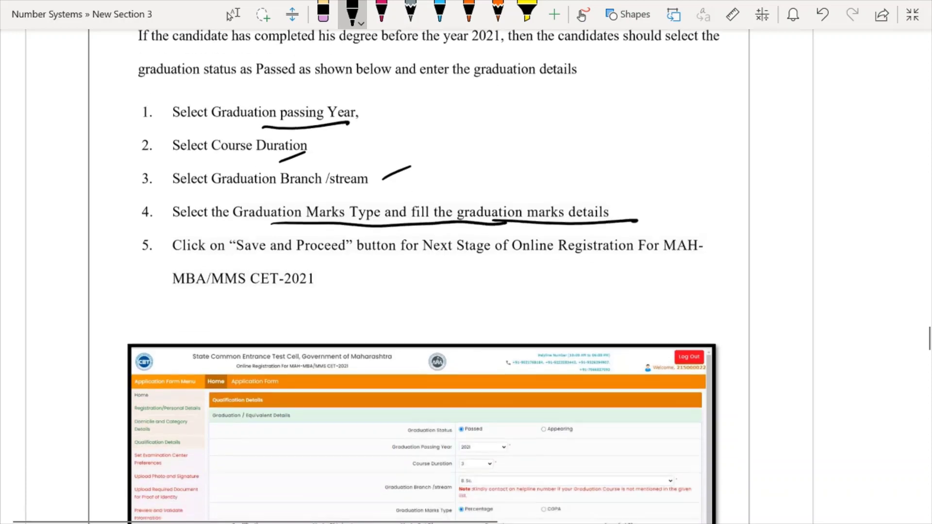
Step: Circle the Appearing option and the graduation marks table in the form screenshot
click(234, 14)
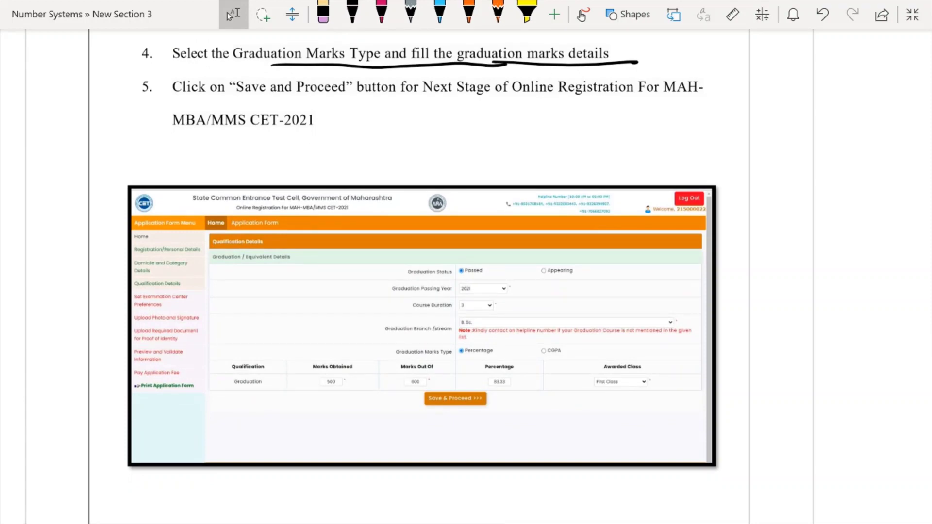
click(352, 14)
mouse_move(566, 261)
mouse_down()
mouse_move(534, 274)
mouse_move(580, 248)
mouse_move(550, 252)
mouse_up()
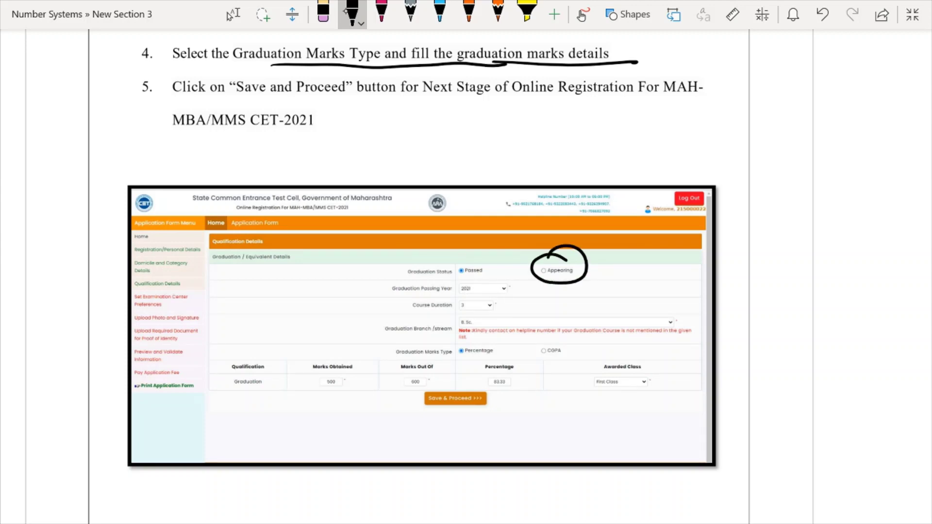
mouse_move(228, 408)
mouse_down()
mouse_move(656, 416)
mouse_move(679, 356)
mouse_move(465, 364)
mouse_move(215, 411)
mouse_up()
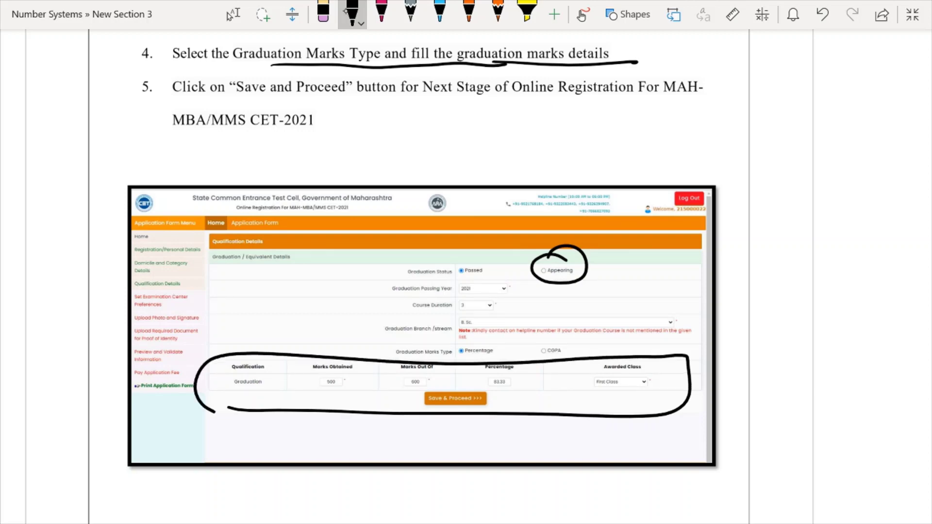
Step: Underline the sentence about candidates appearing in 2021-22 and the word 'Appearing'
scroll(419, 250, down, 10)
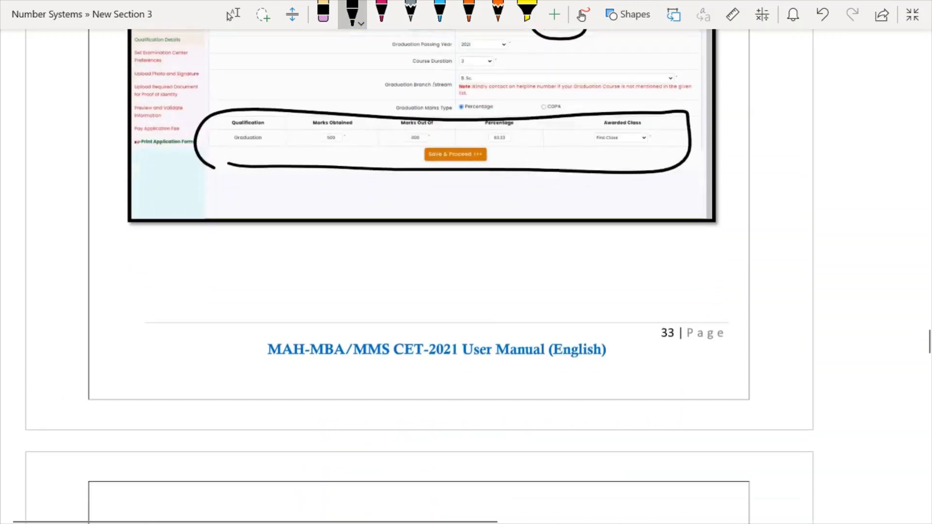
scroll(420, 251, down, 1)
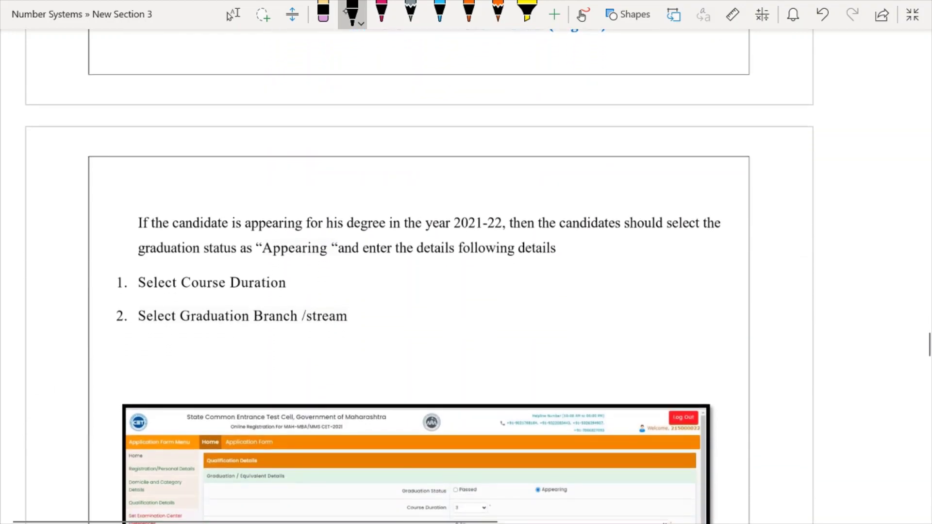
drag(187, 233, 621, 237)
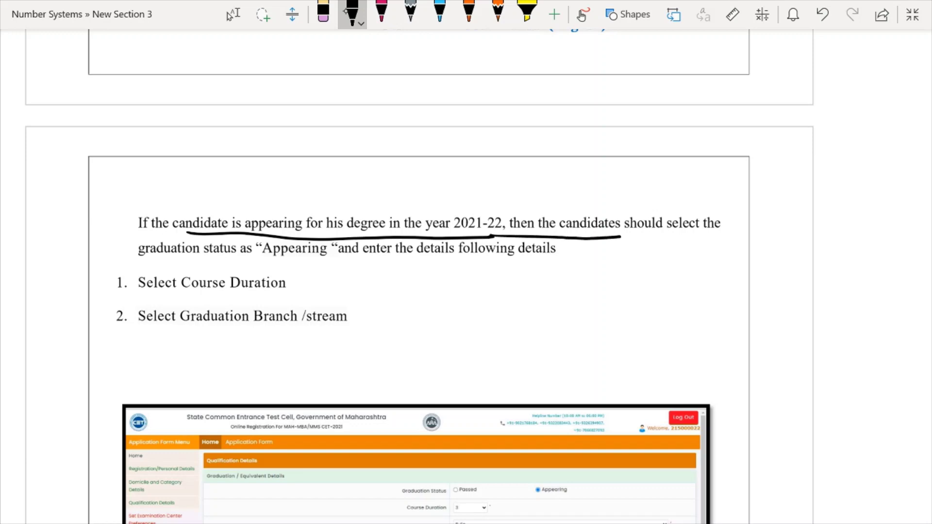
drag(275, 262, 320, 258)
scroll(420, 276, down, 3)
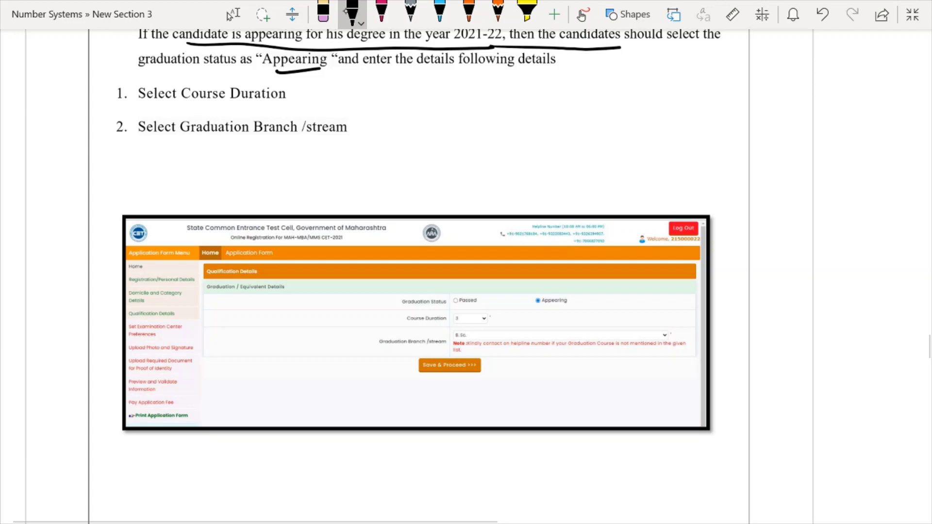